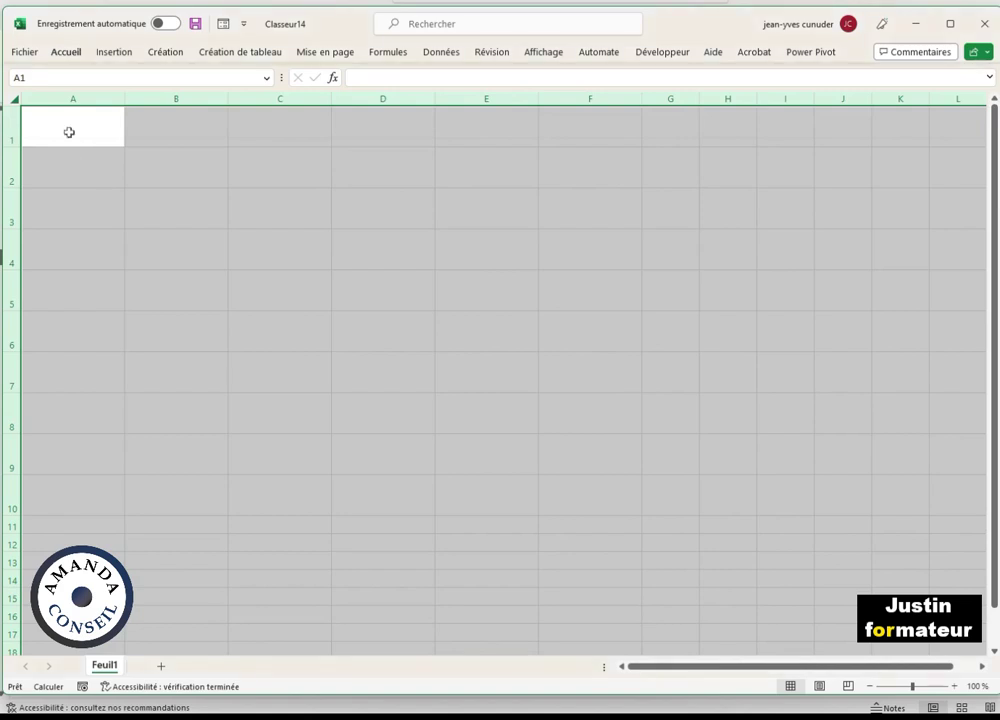
Enter the labels "Mensualité AC" in cell A1 and "Taux débiteur" in cell A2.
click(67, 132)
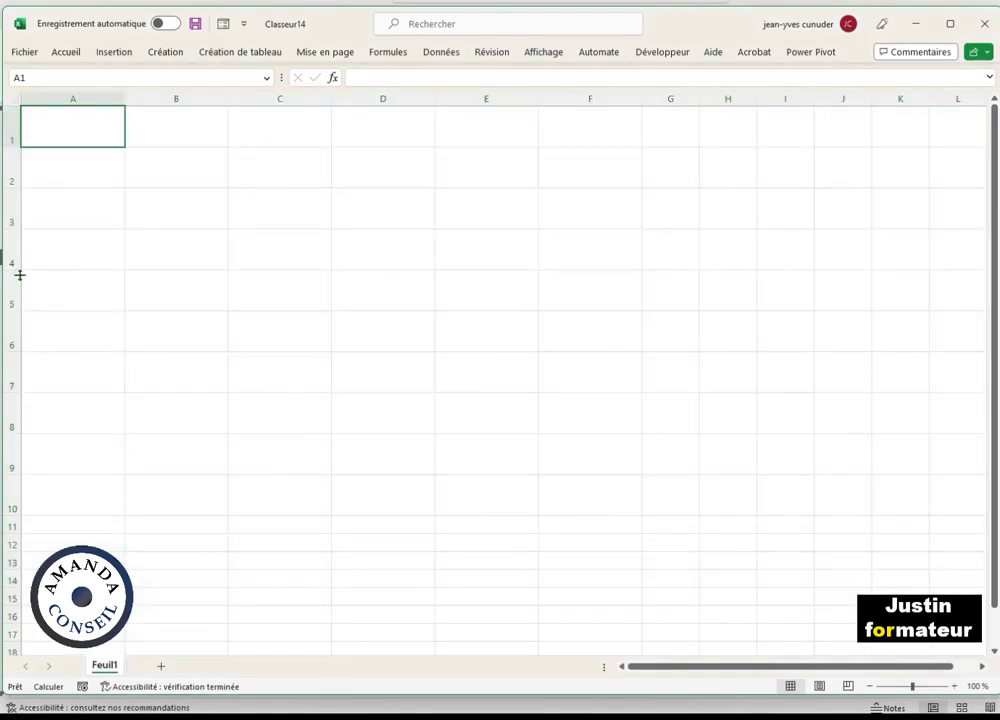
text(Mens)
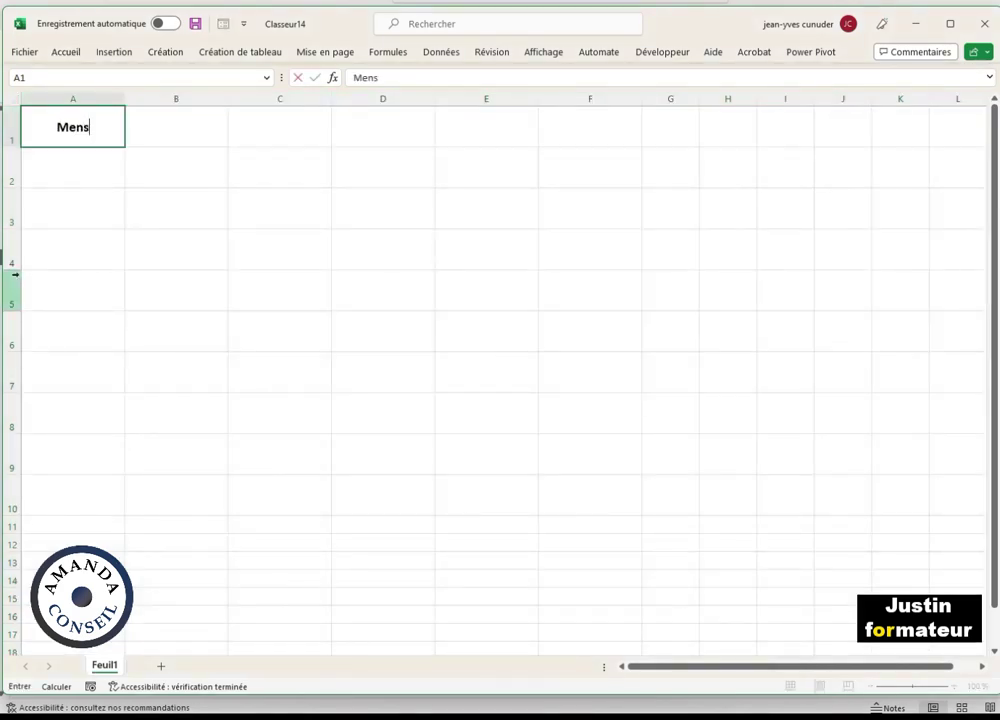
text(ualité)
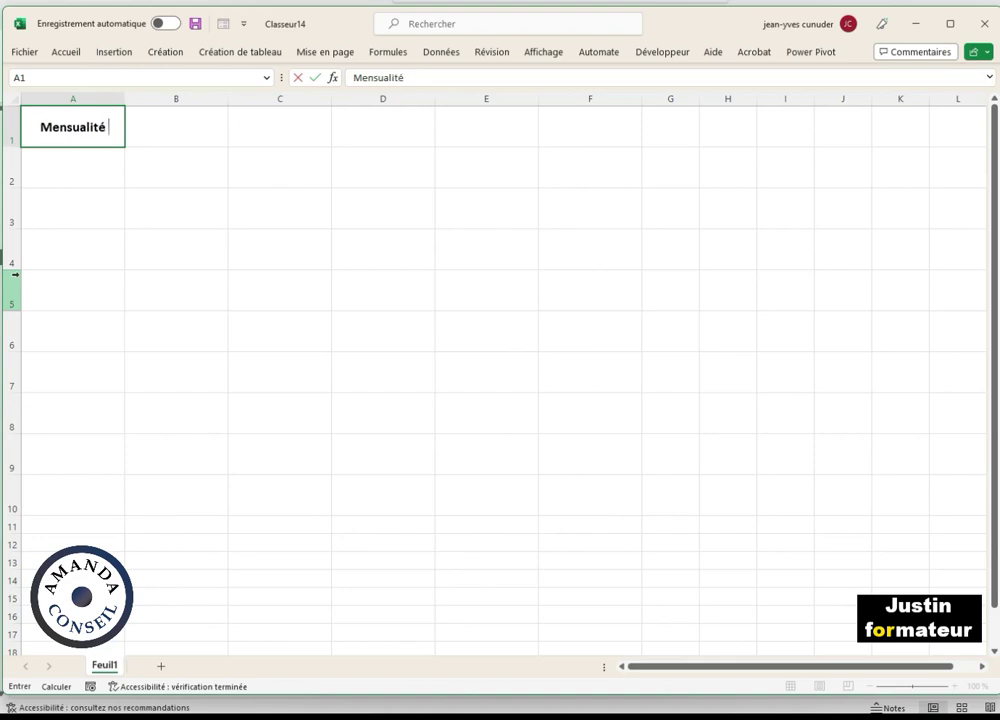
text( AC)
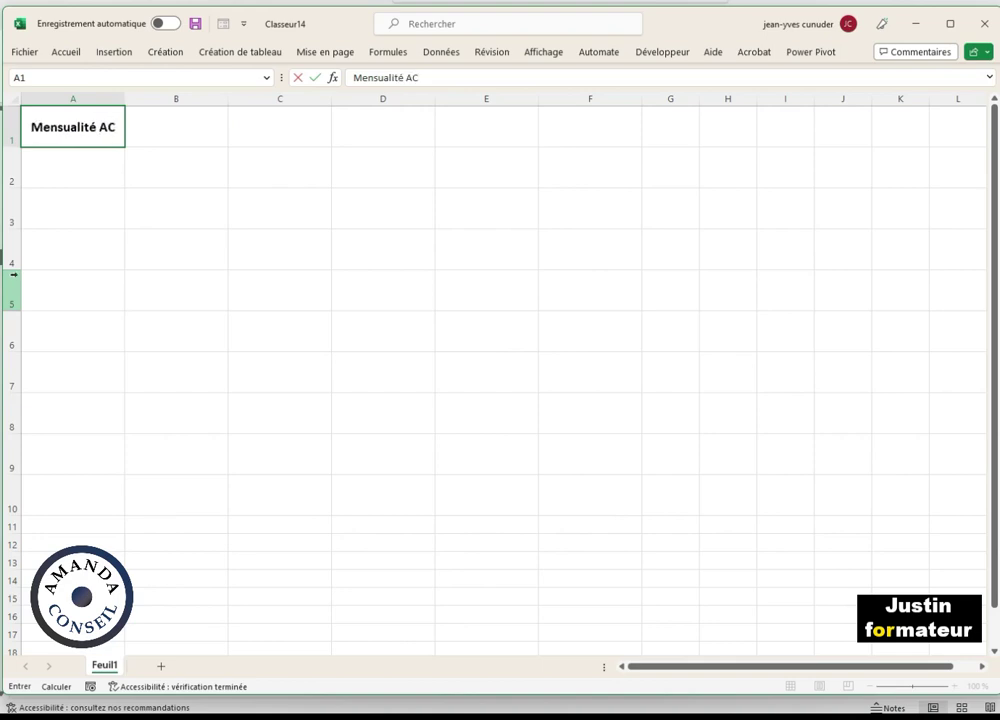
key(Return)
text(T)
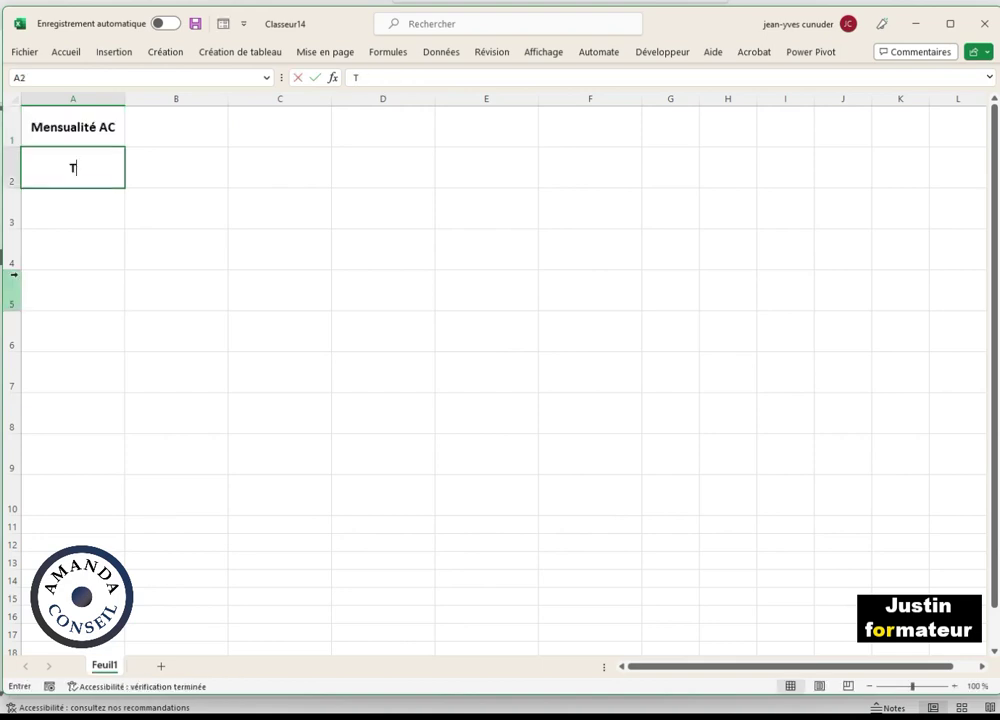
text(aux débiteur)
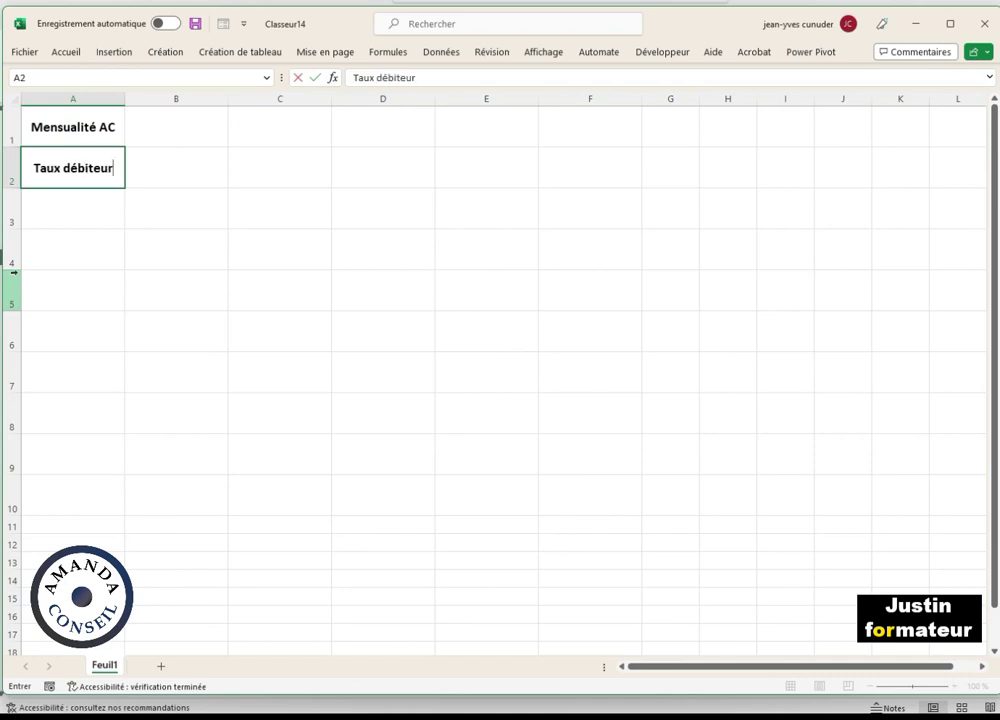
key(Return)
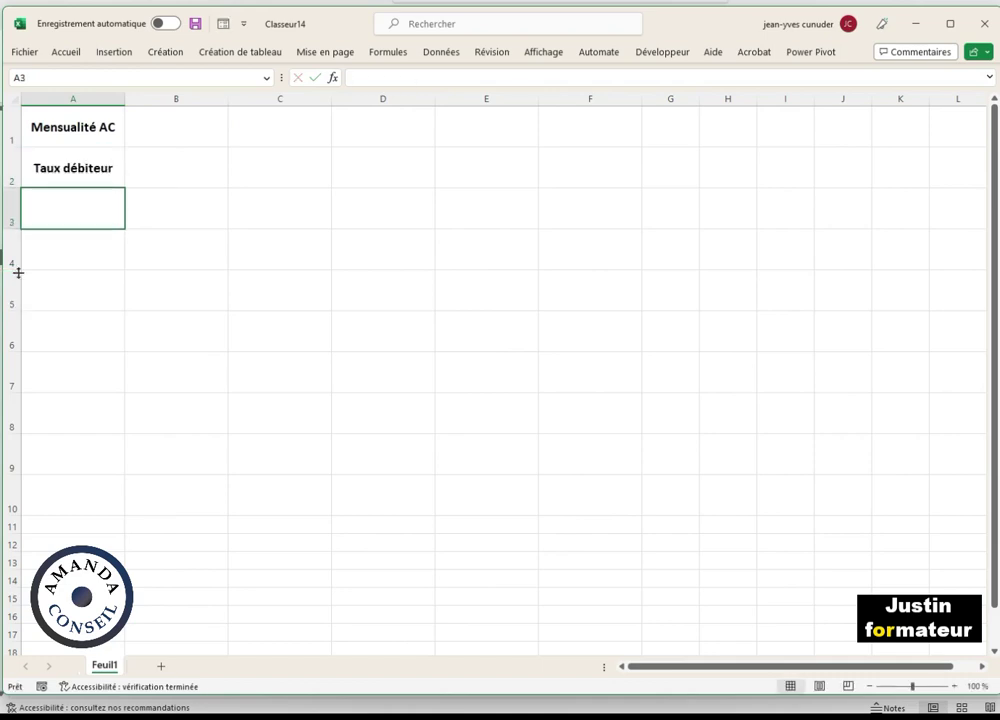
Enter the labels "Durée (mois)" in cell A3 and "Capital" in cell A4.
text(Durée (mois))
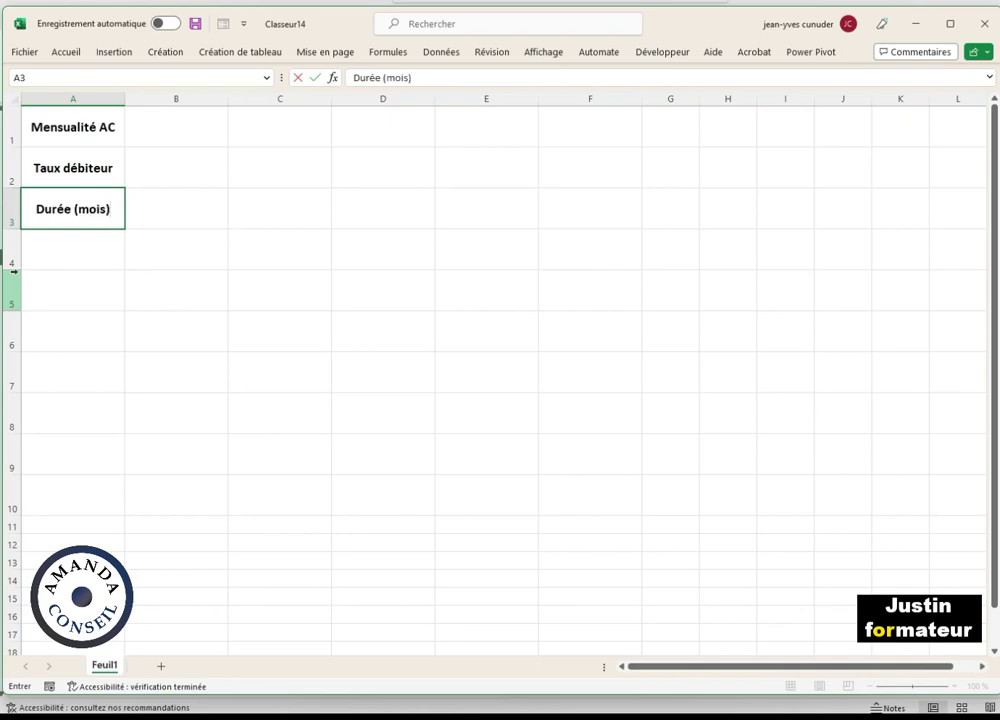
key(Return)
text(Ca)
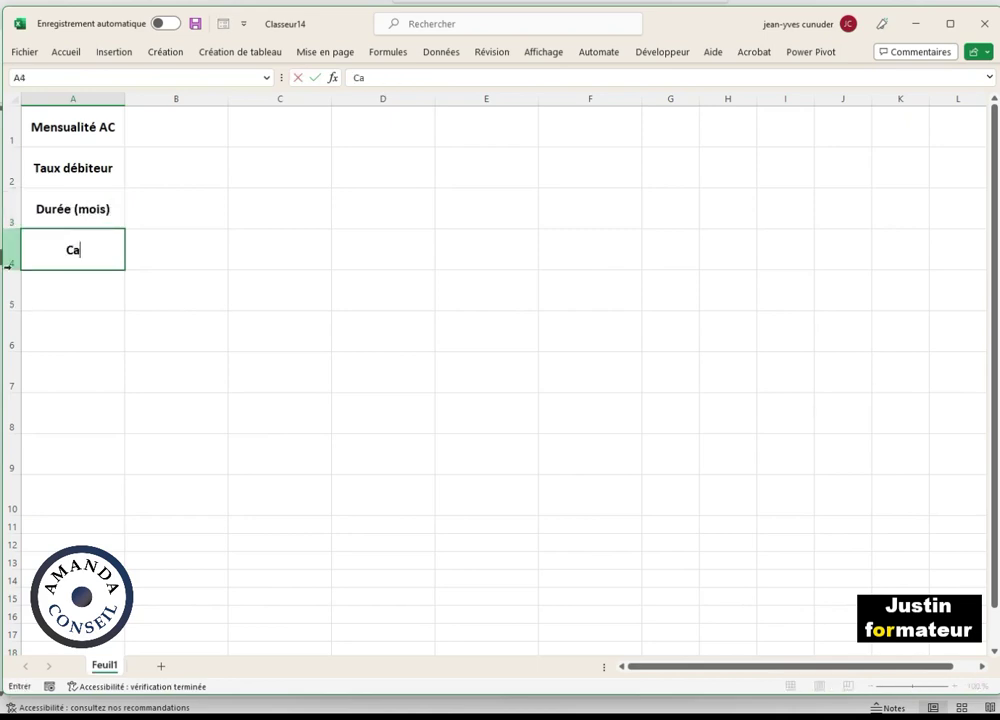
text(pital)
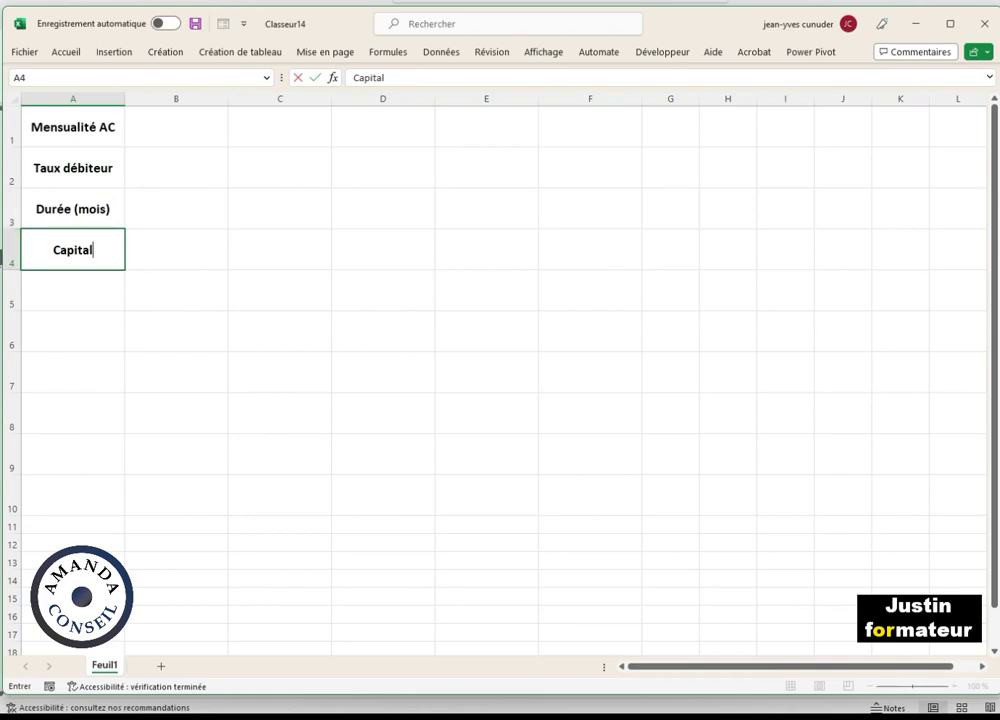
key(Return)
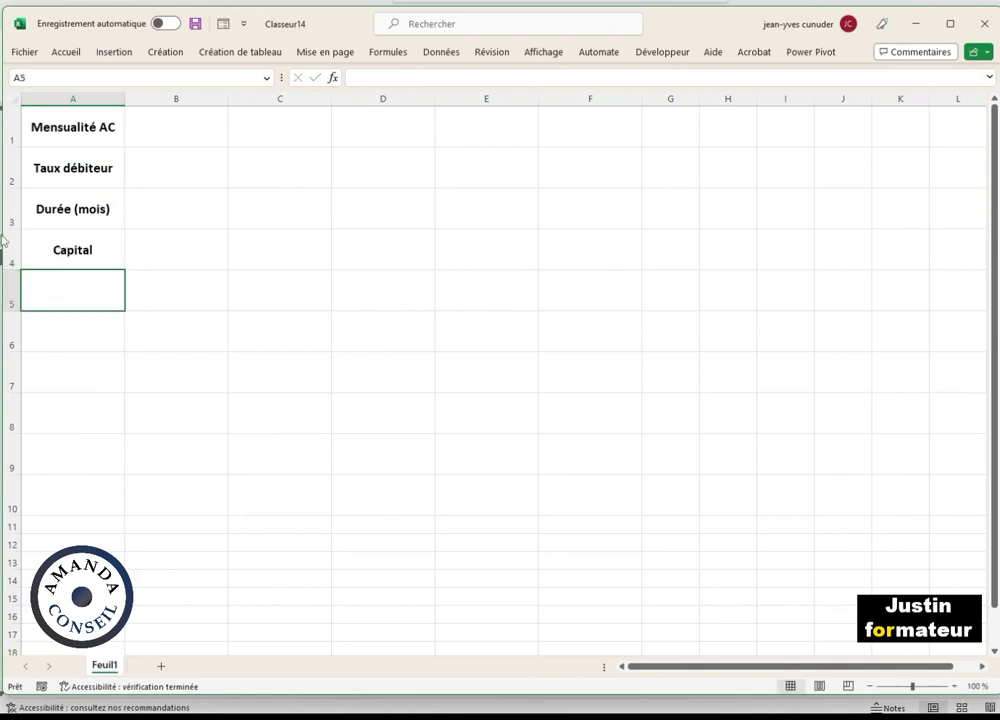
Insert an empty sheet row above the "Durée (mois)" row.
drag(10, 212, 40, 219)
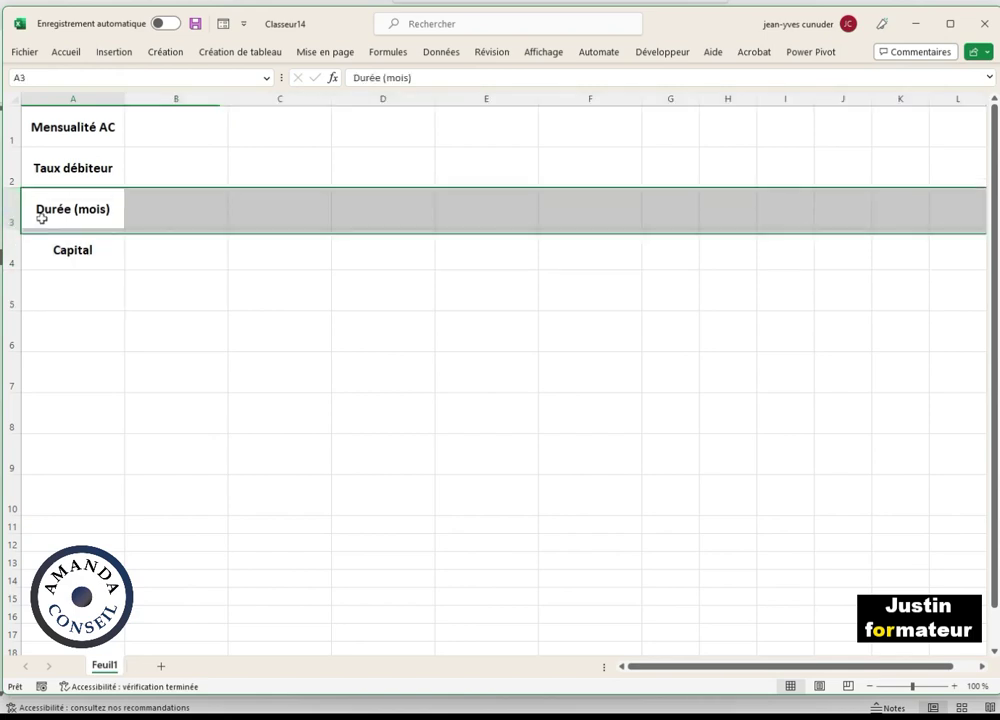
click(42, 218)
click(70, 55)
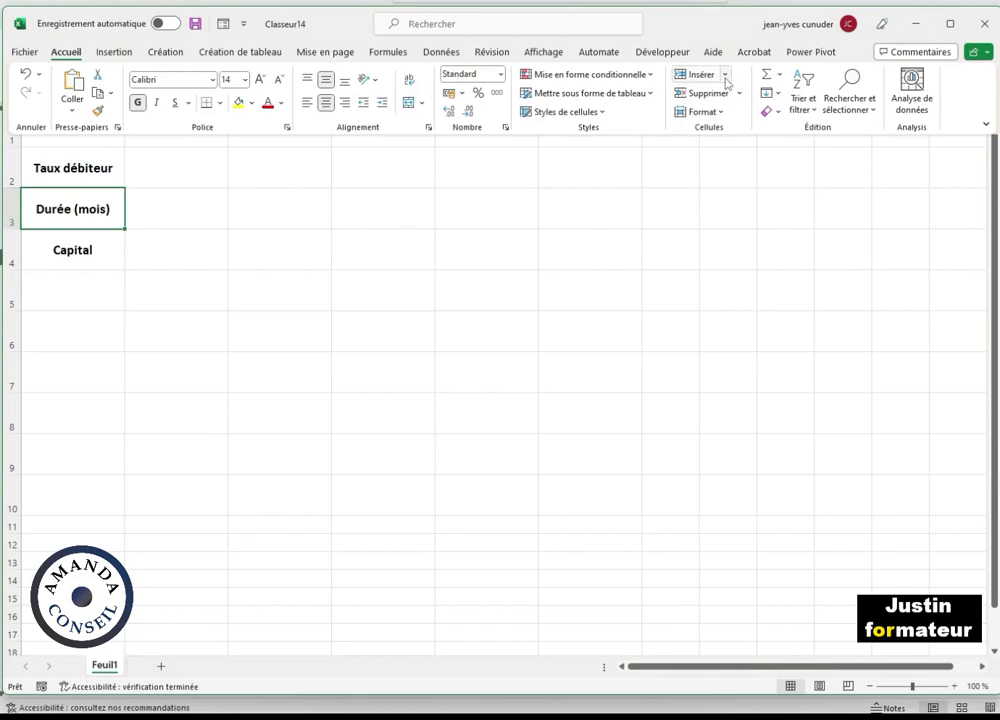
click(724, 74)
click(737, 113)
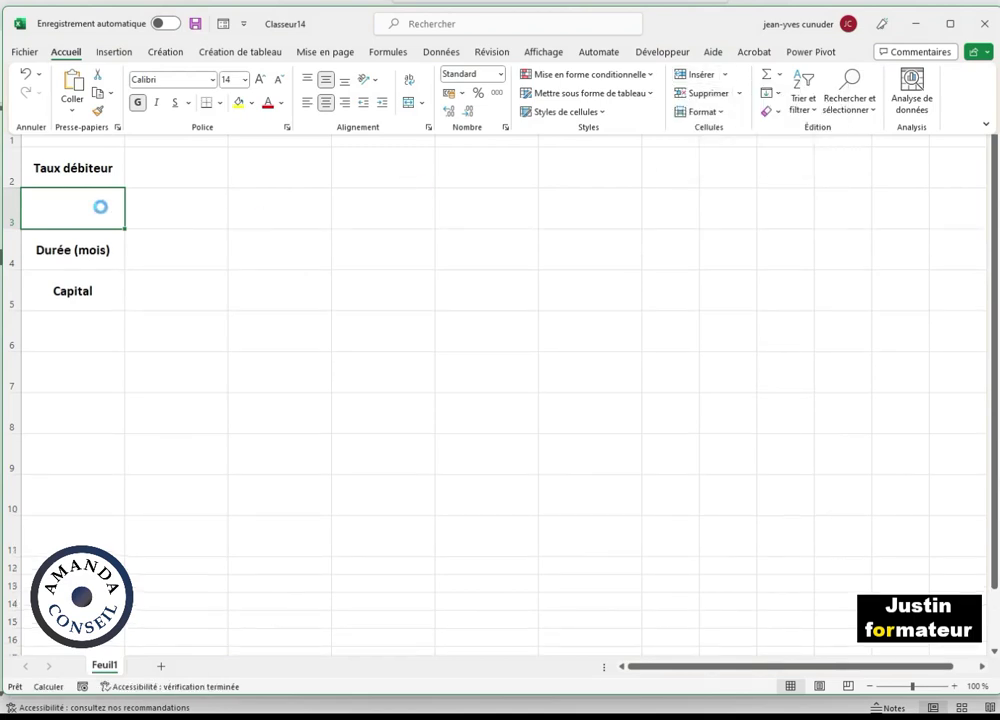
Label cell A3 in the empty row "Taux ass.".
click(91, 209)
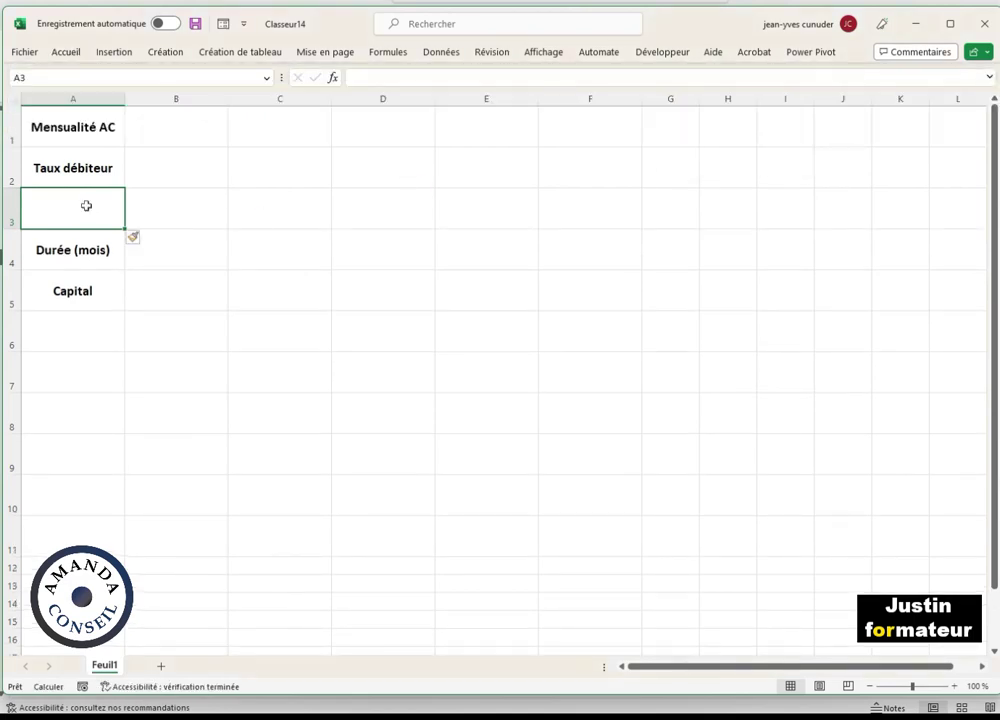
text(Taux ass)
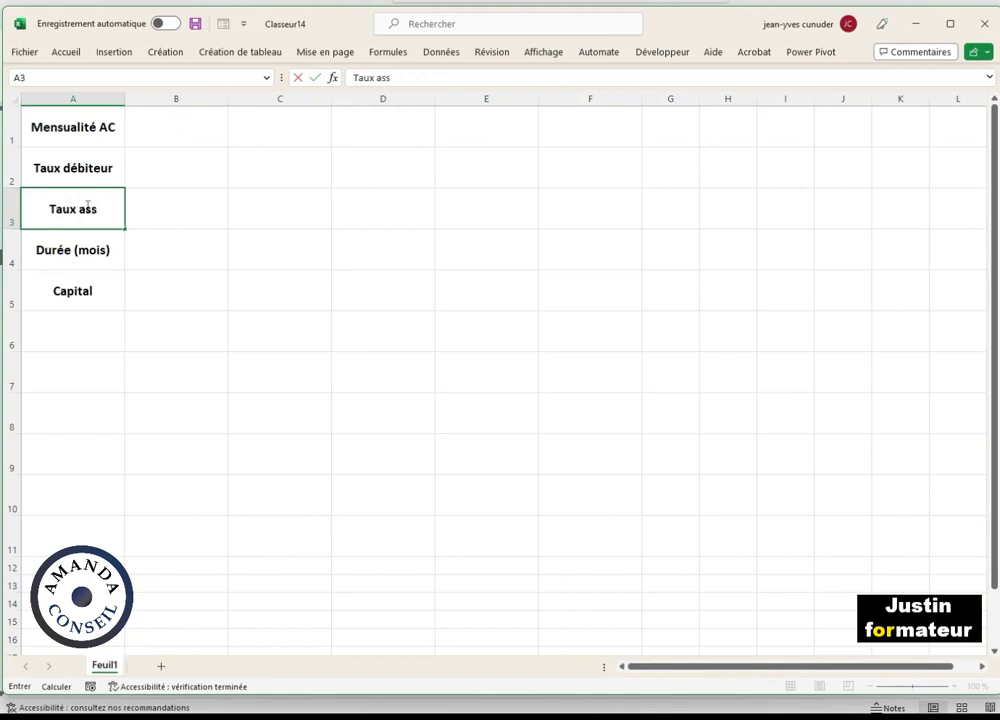
text(u)
key(BackSpace)
text(.)
click(74, 346)
Enter the labels "Mensualité HA" in cell A7 and "Mensualité ass" in cell A8.
click(59, 377)
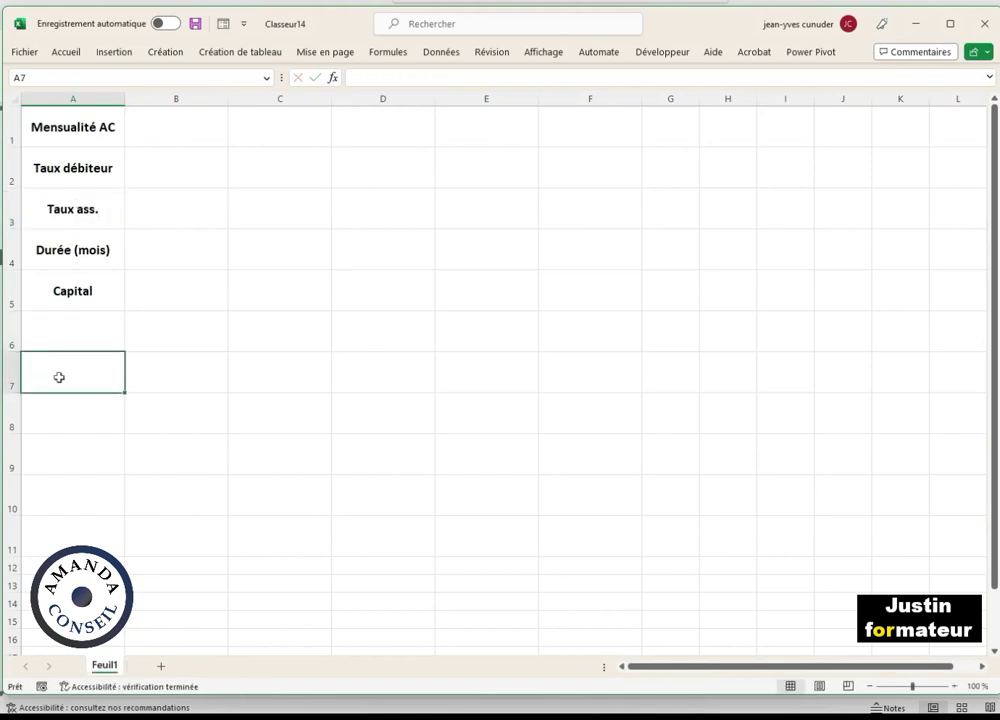
double_click(59, 377)
text(M)
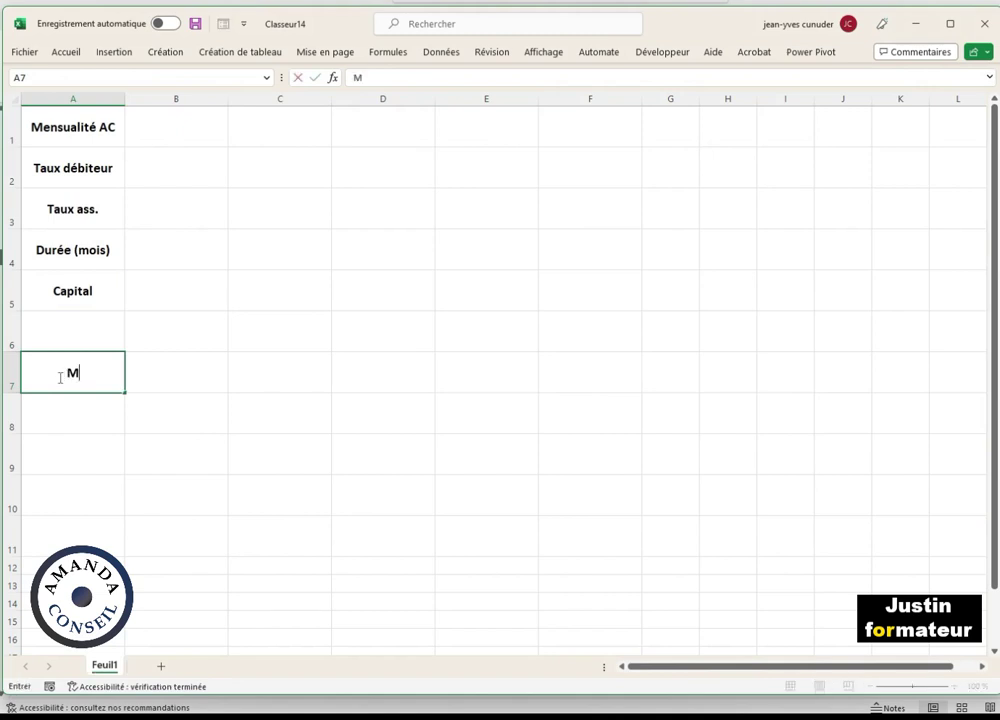
text(ensualité )
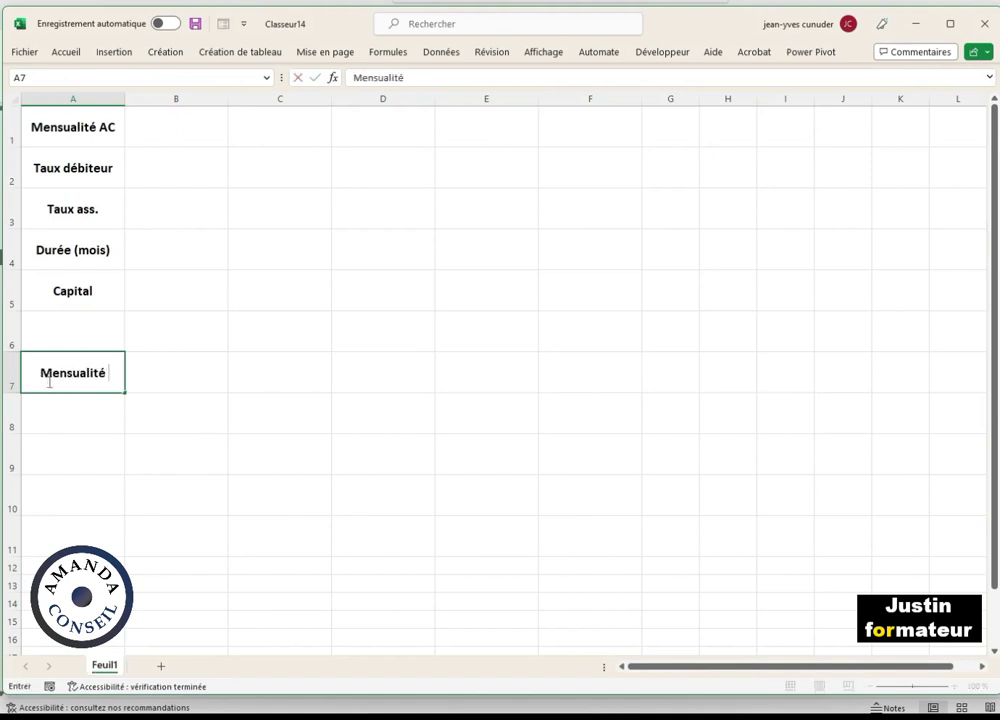
text(HA)
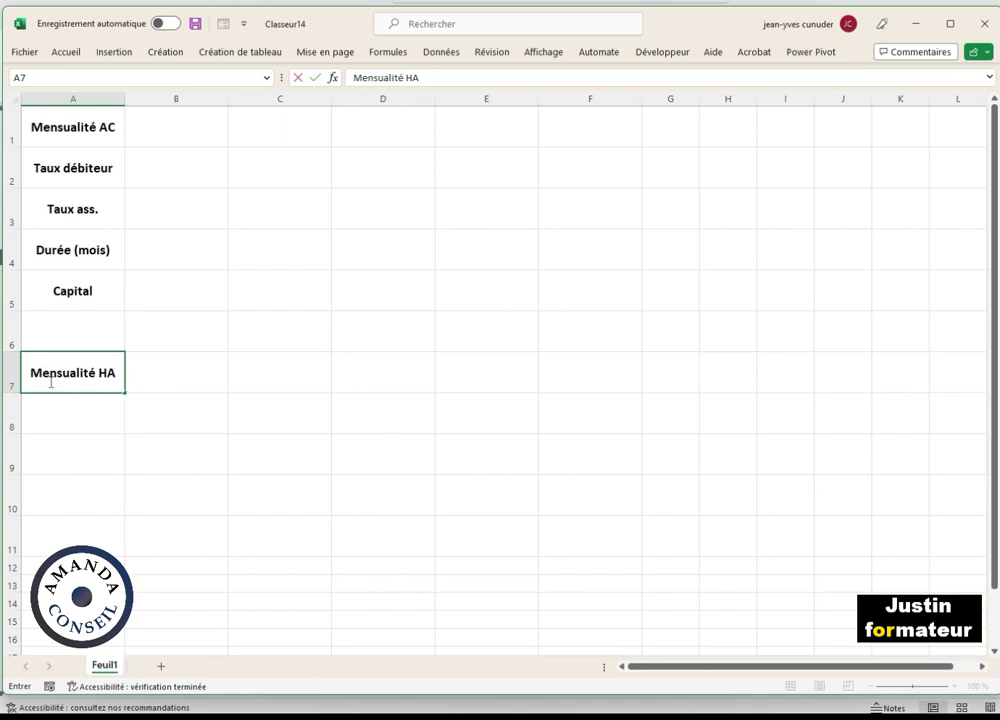
key(Return)
text(Mensualité )
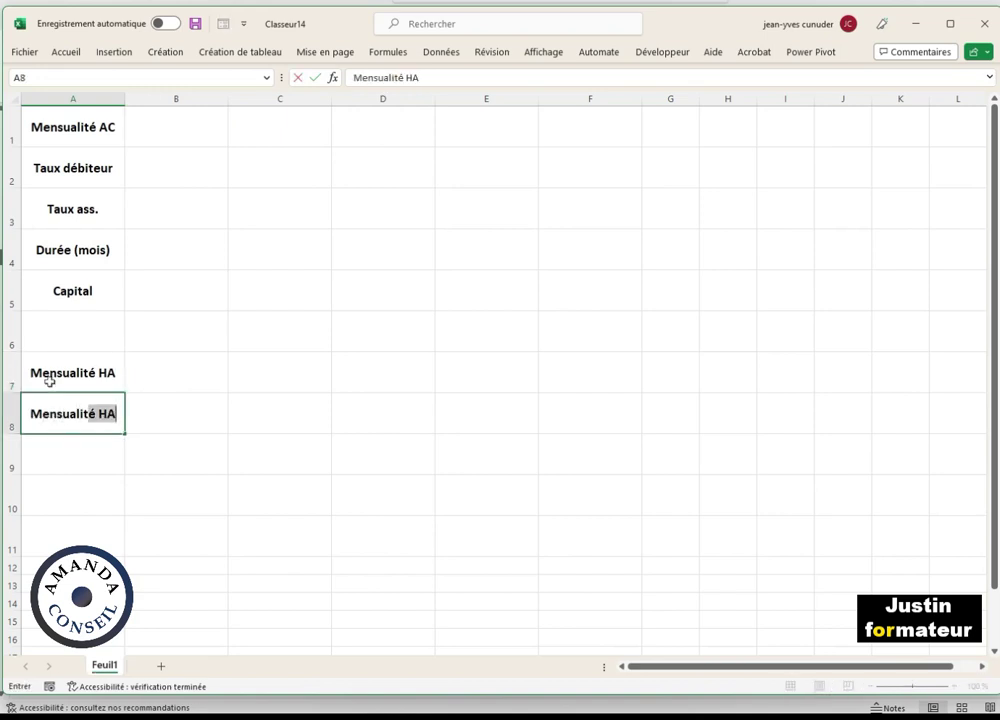
text(ass)
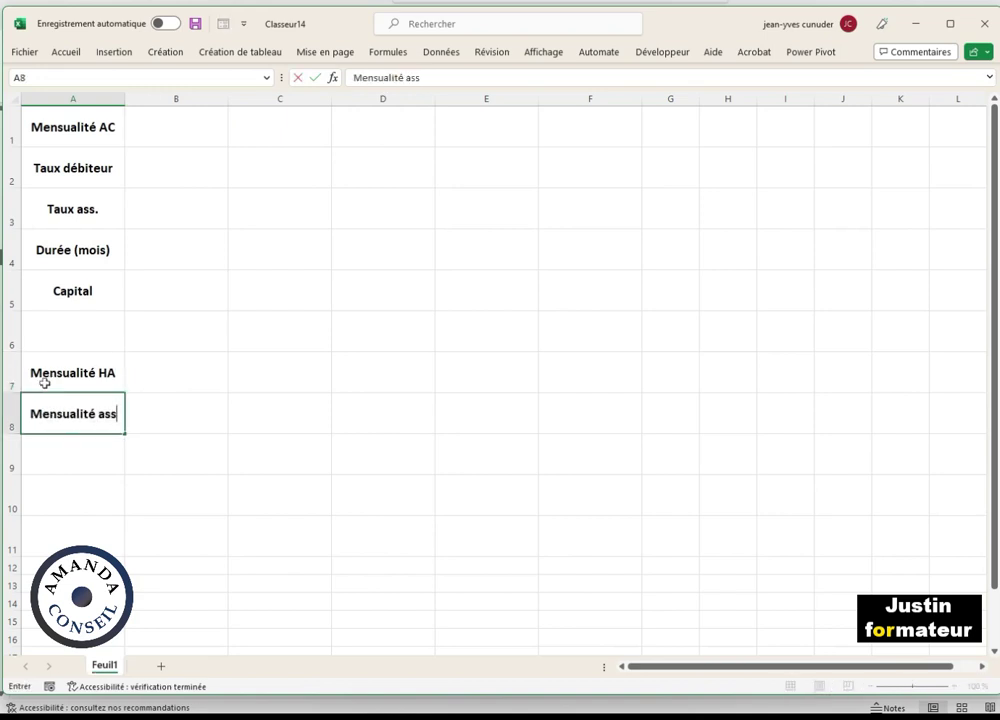
key(Return)
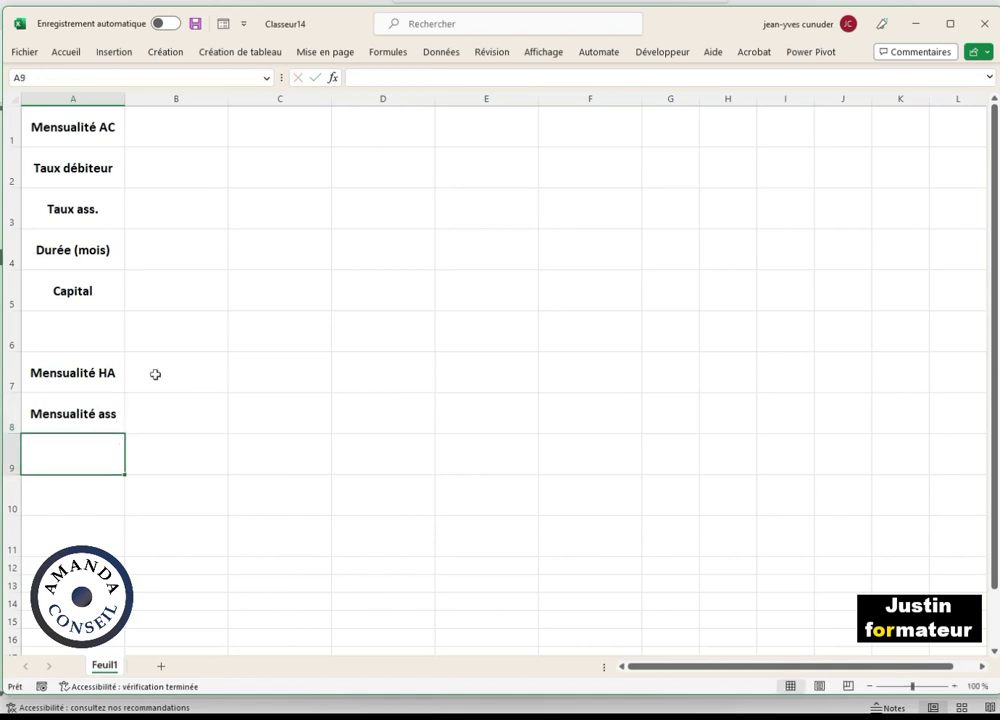
Enter the formula =SOMME(B7:B8) in cell B9 to total the two monthly payments.
click(155, 387)
drag(155, 387, 156, 453)
click(156, 453)
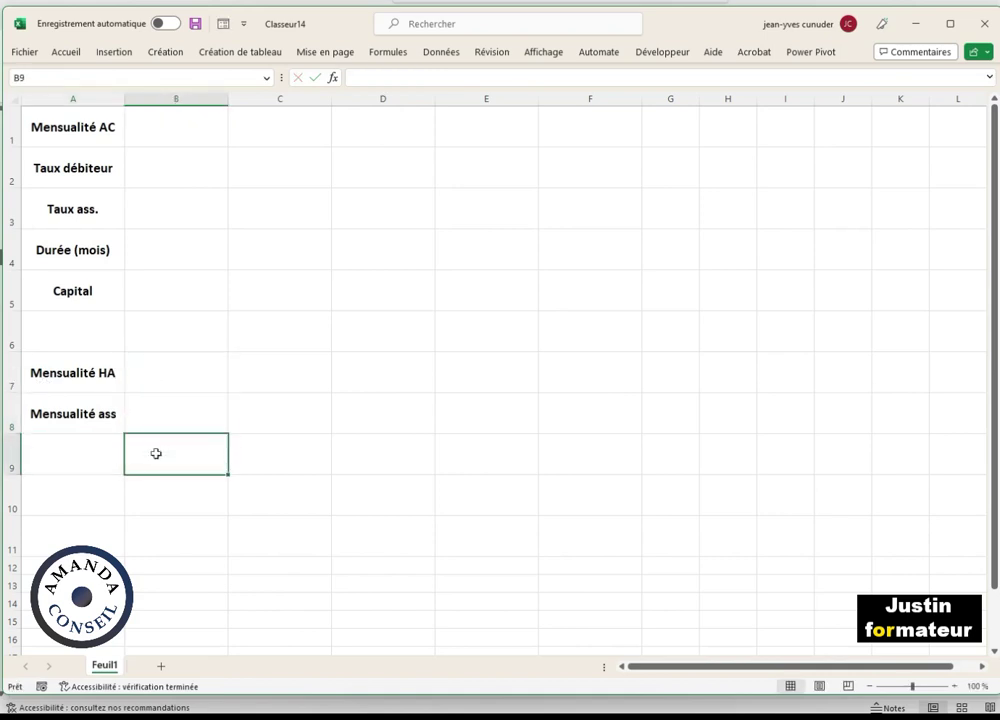
text(=somme()
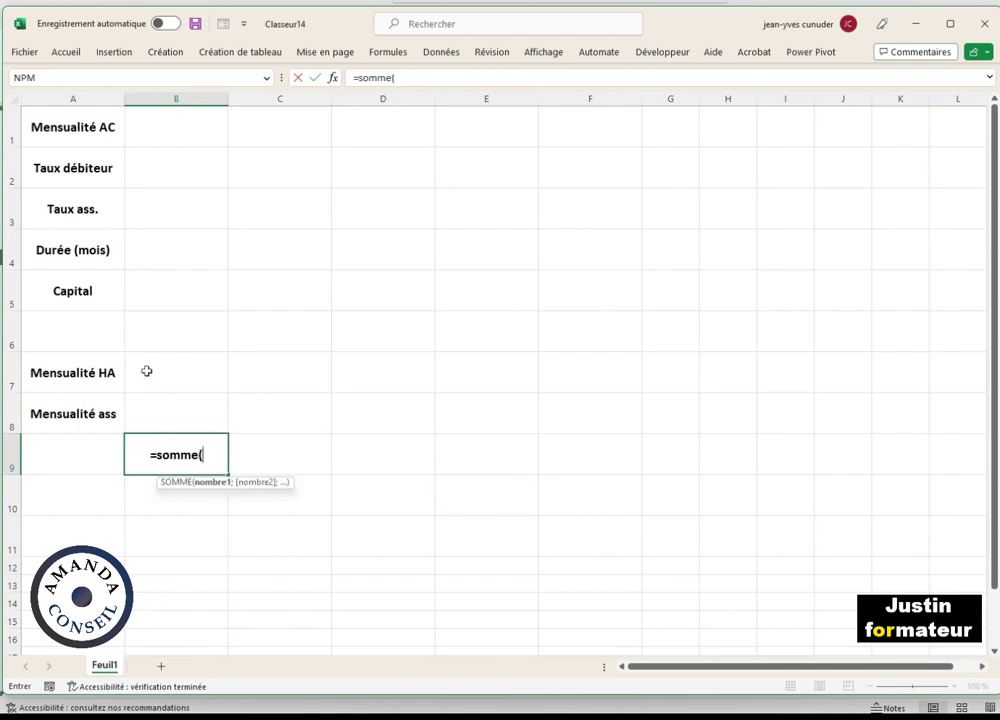
drag(145, 374, 152, 399)
text())
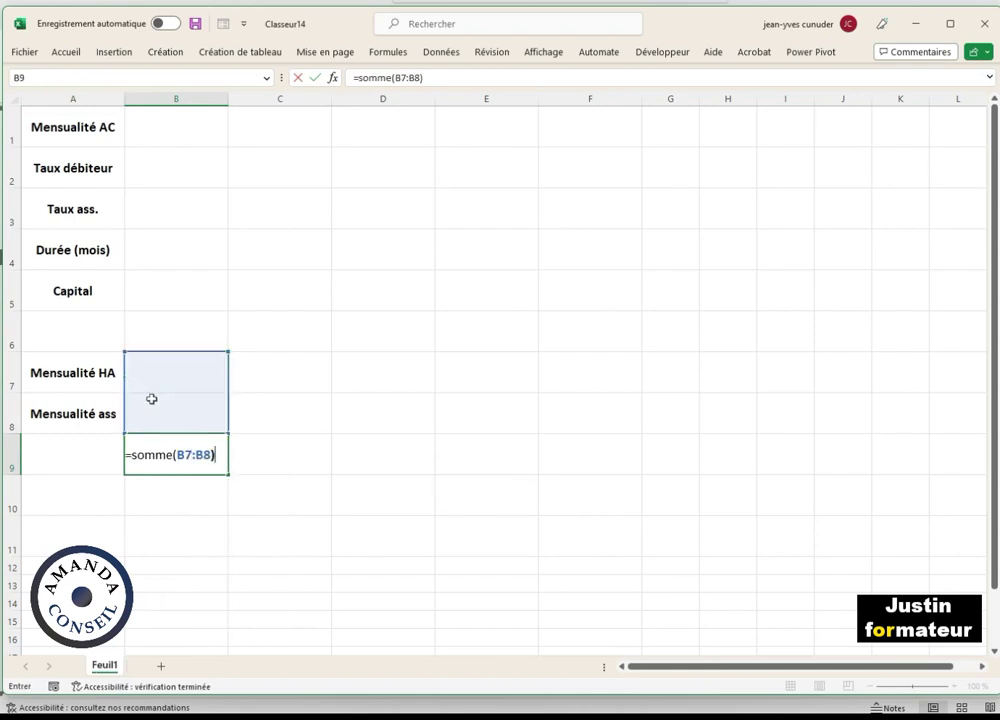
key(Return)
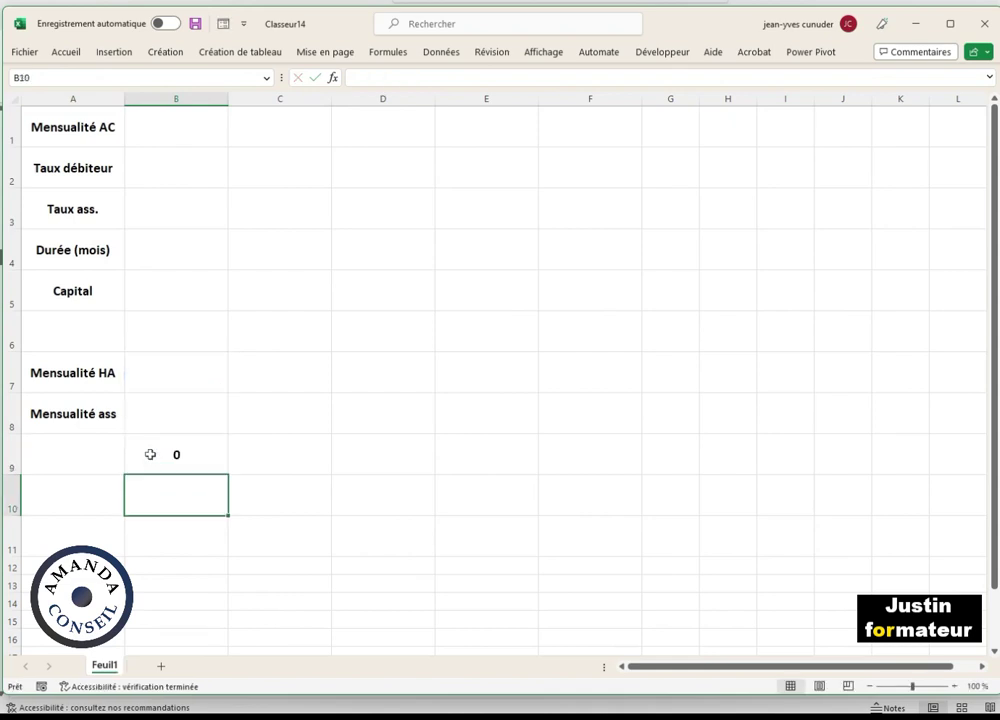
Fill the total cell B9 with the lightest green shade of the theme colours.
click(154, 455)
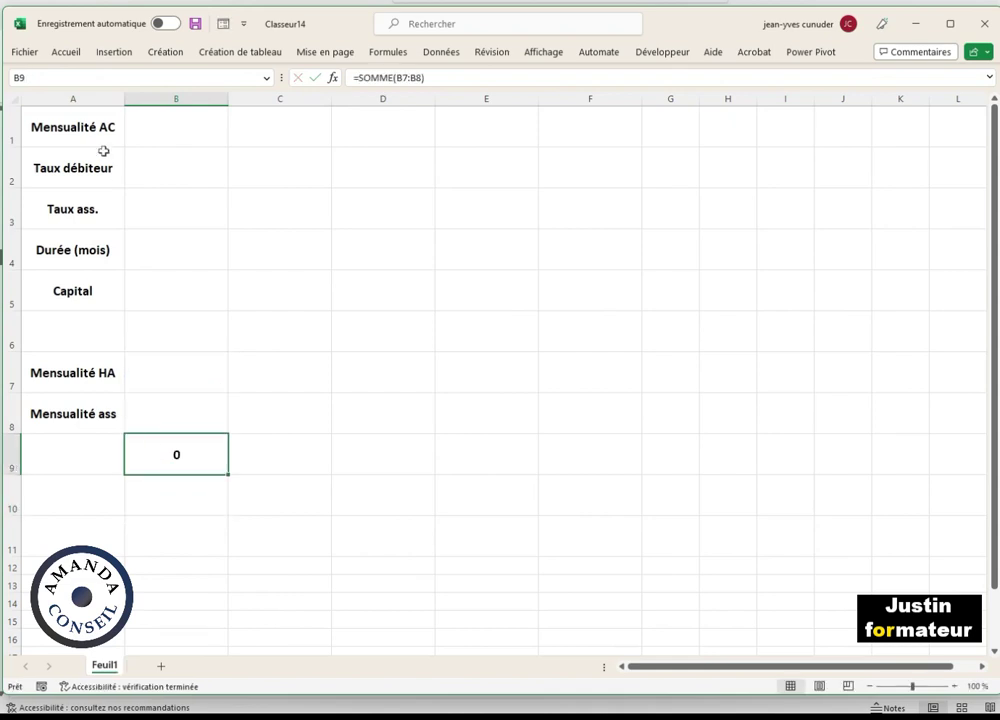
click(66, 56)
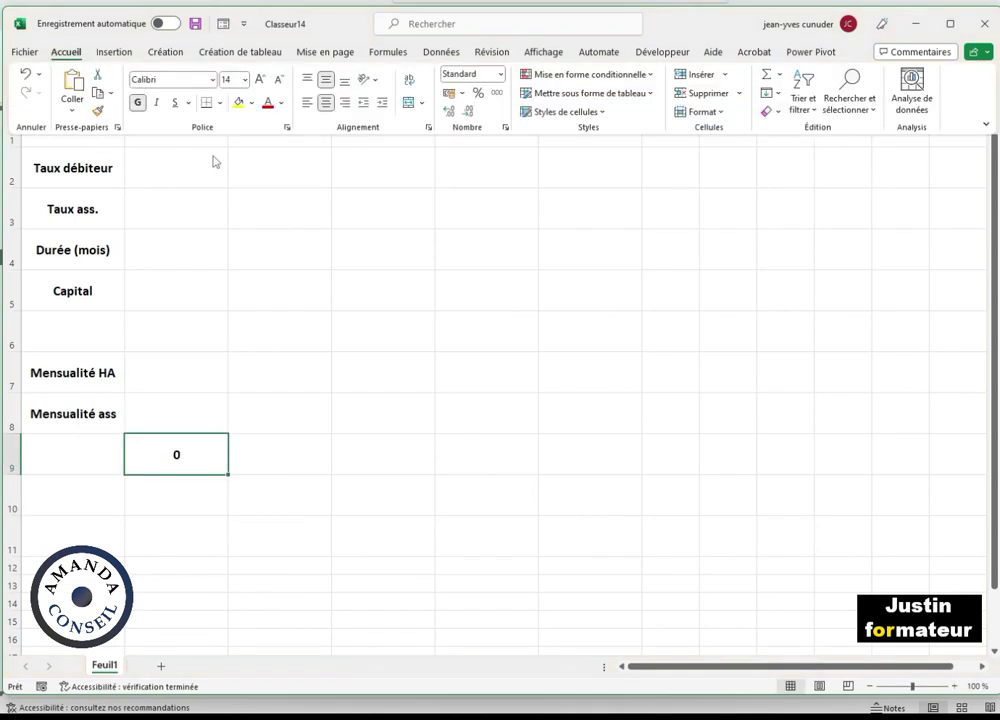
click(250, 103)
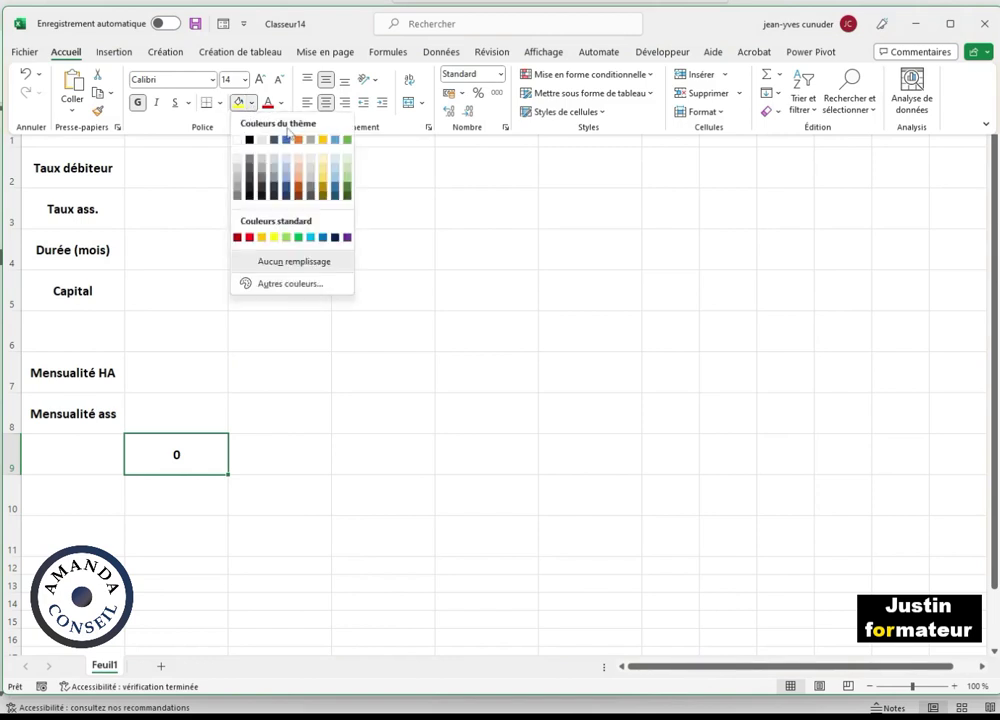
click(349, 159)
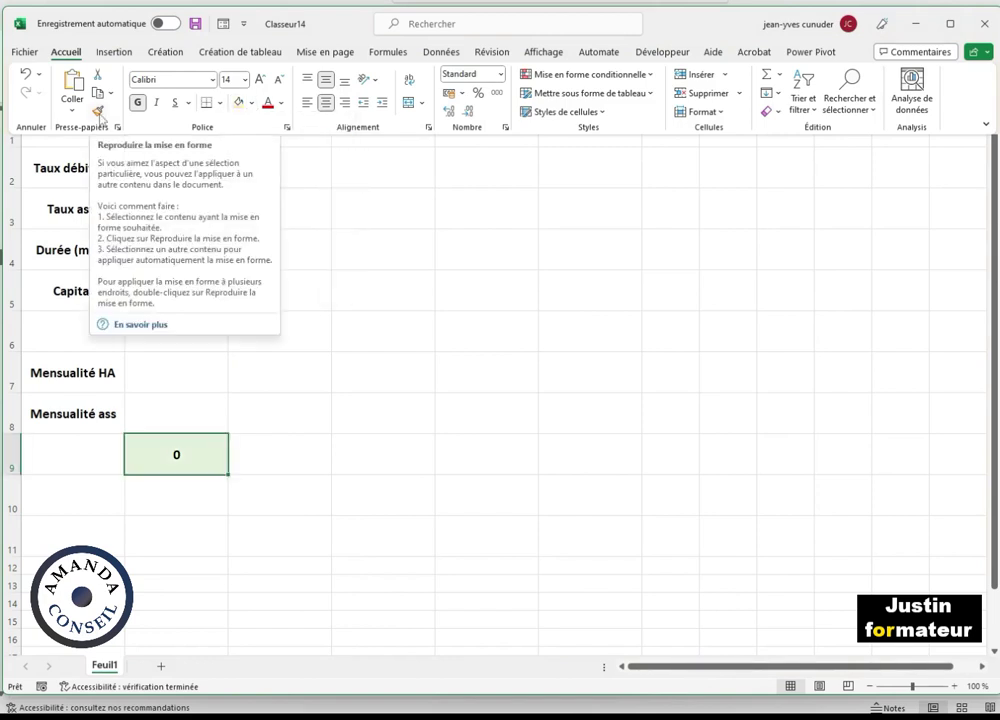
Copy the formatting of cell B9 onto cell B1, beside "Mensualité AC".
click(99, 113)
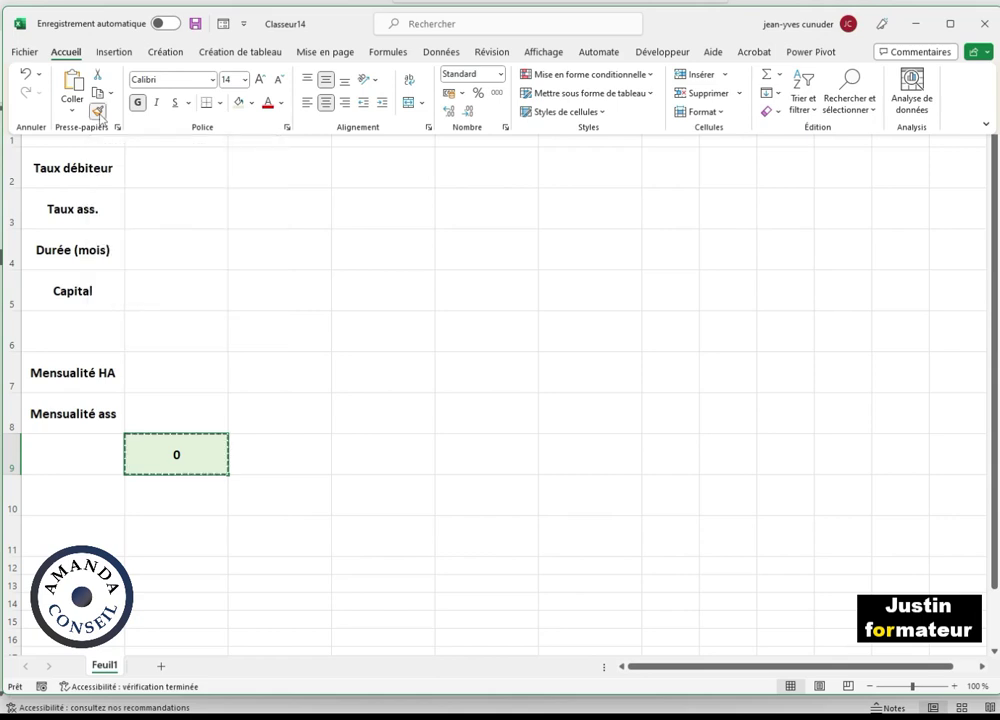
click(152, 148)
click(152, 127)
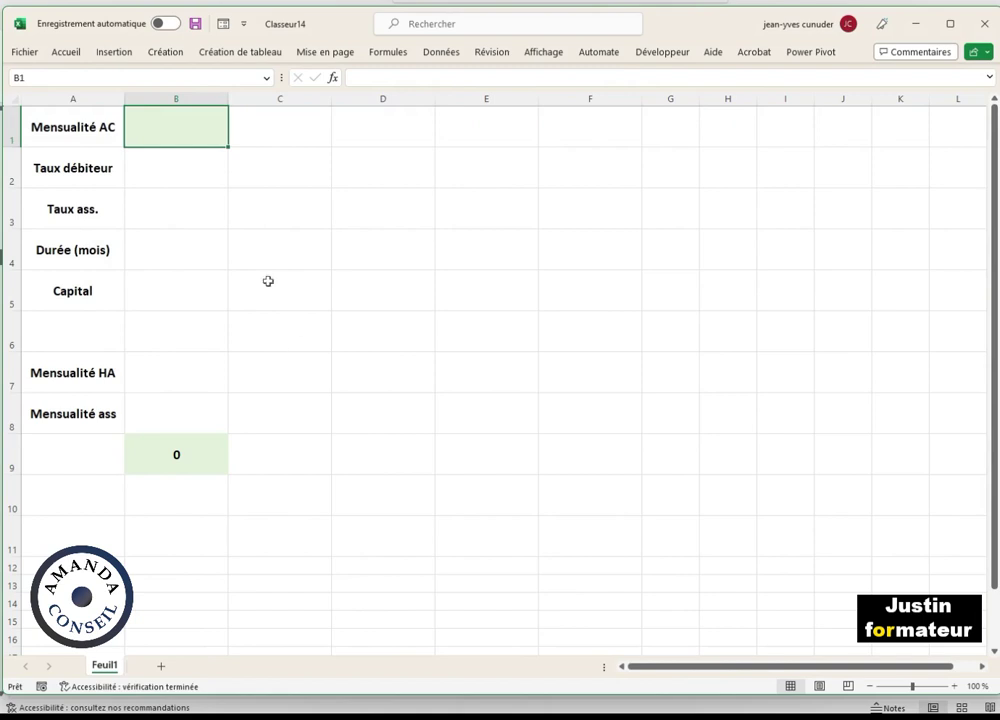
Hide the gridlines of the worksheet.
click(72, 58)
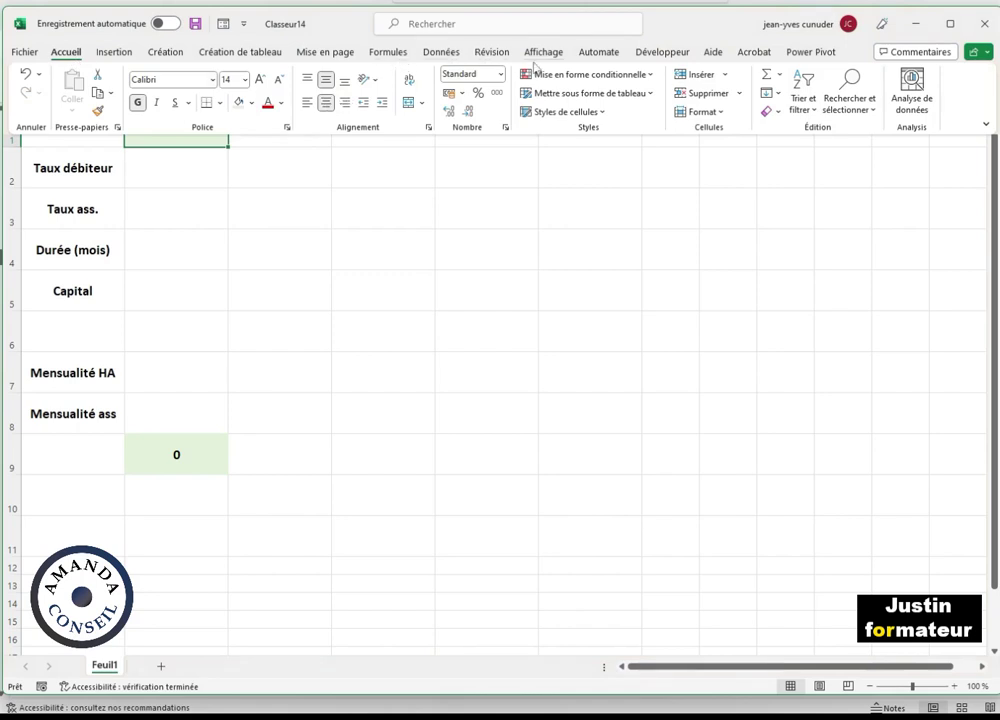
click(536, 56)
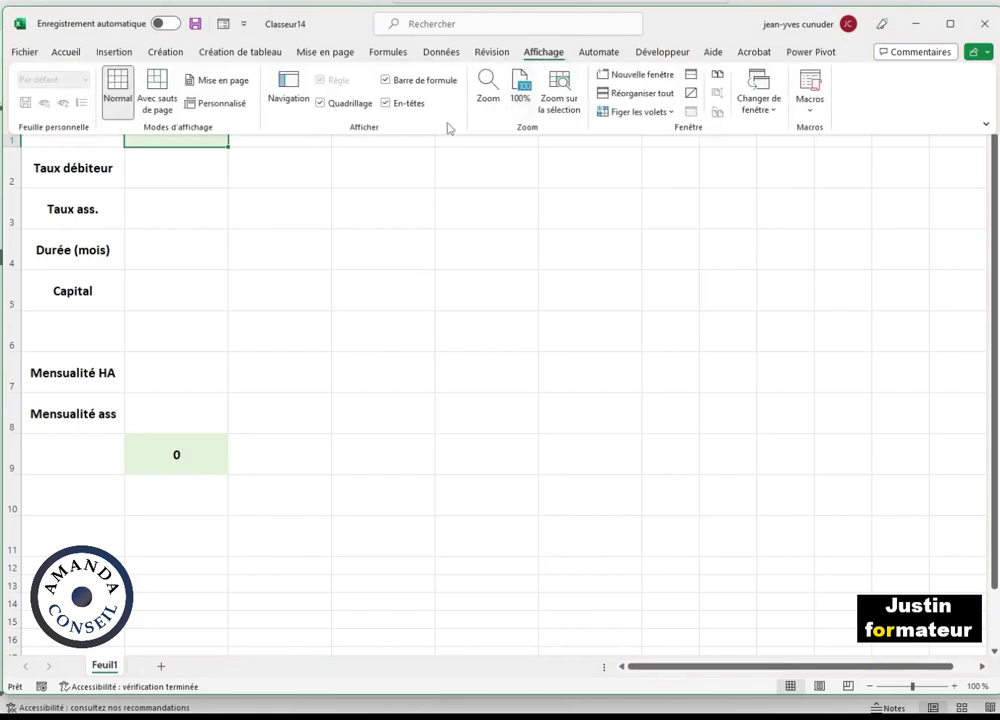
click(321, 102)
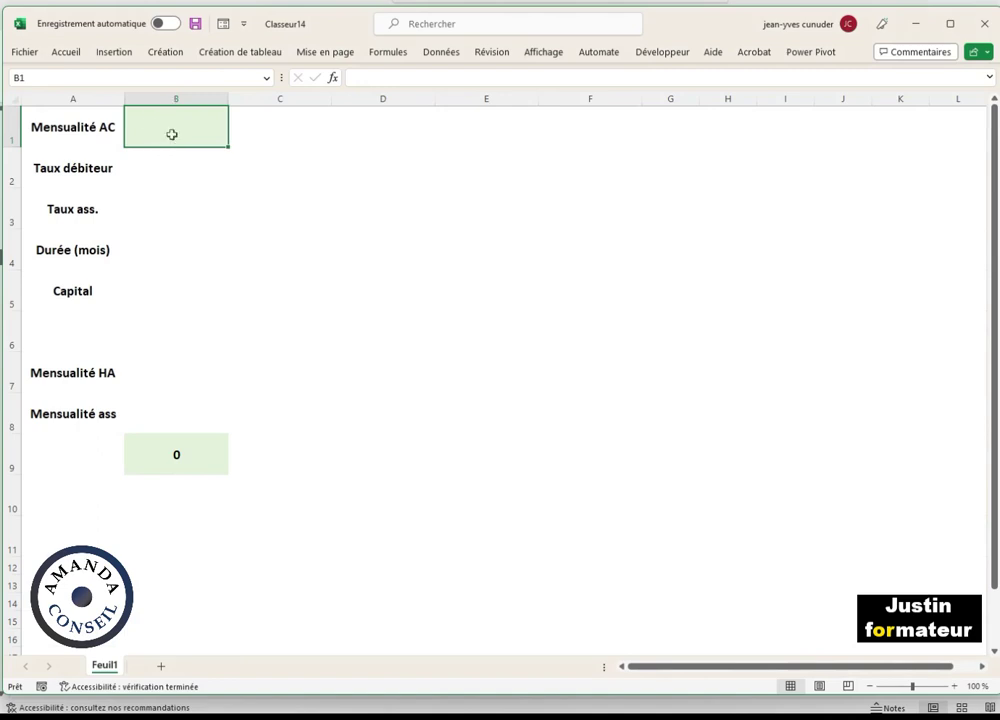
Name cell B1 MensAC and cell B2 TauxDéb.
click(92, 79)
text(MensAC)
key(Return)
key(Return)
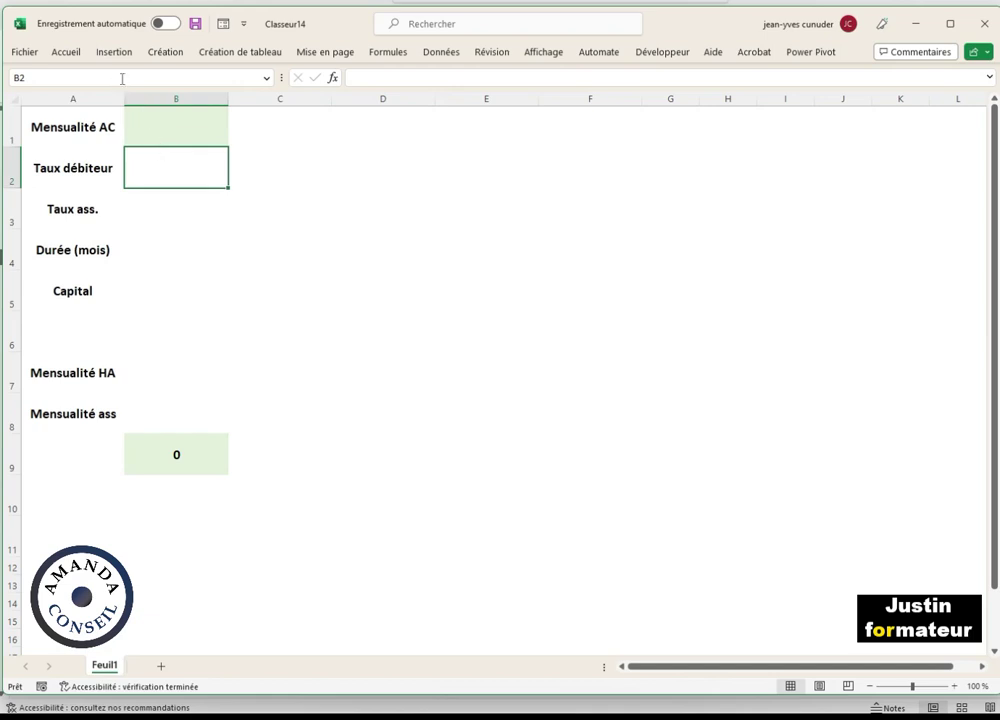
click(71, 74)
text(TauxDéb)
key(Return)
key(Return)
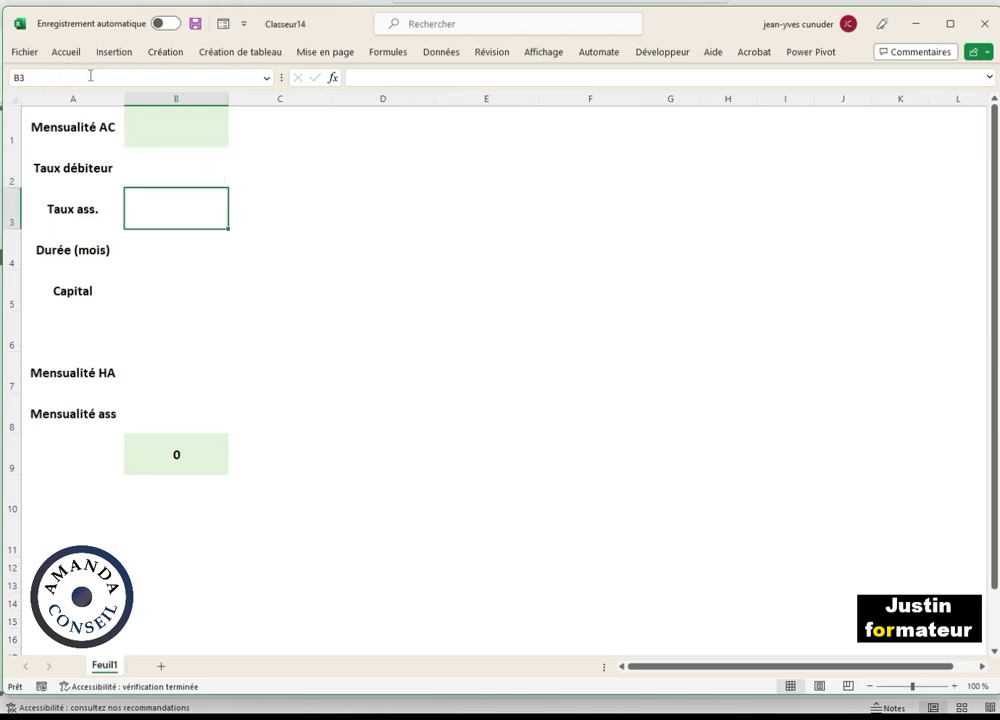
Name cell B3 TauxAss and cell B4 Durée.
click(90, 75)
text(TauxAss)
key(Return)
key(Return)
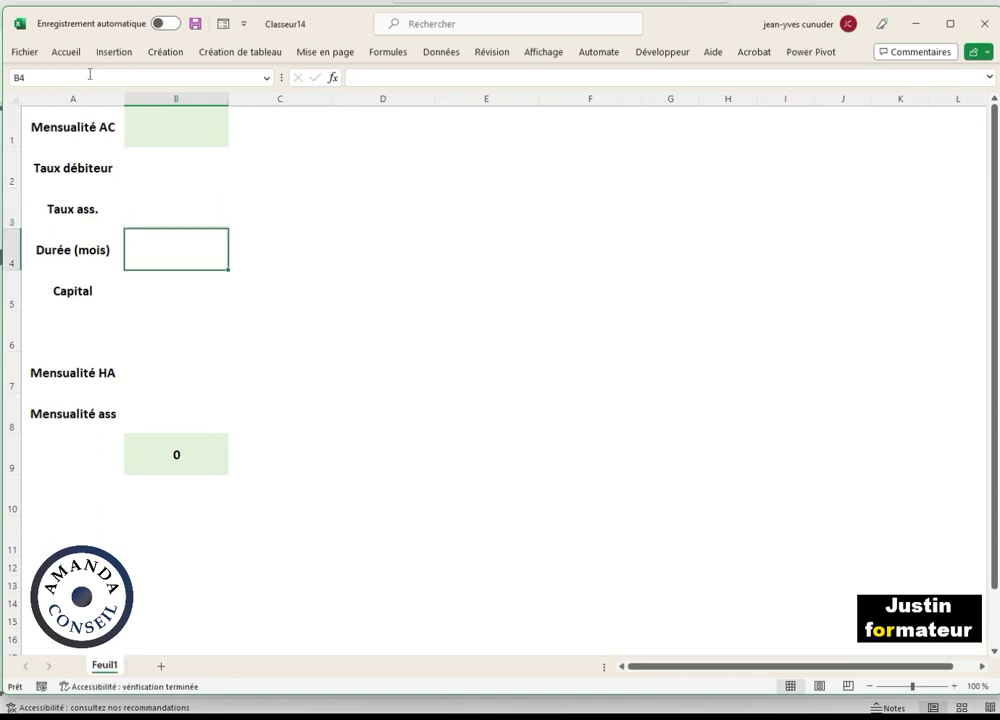
click(90, 74)
text(Durée)
key(Return)
key(Return)
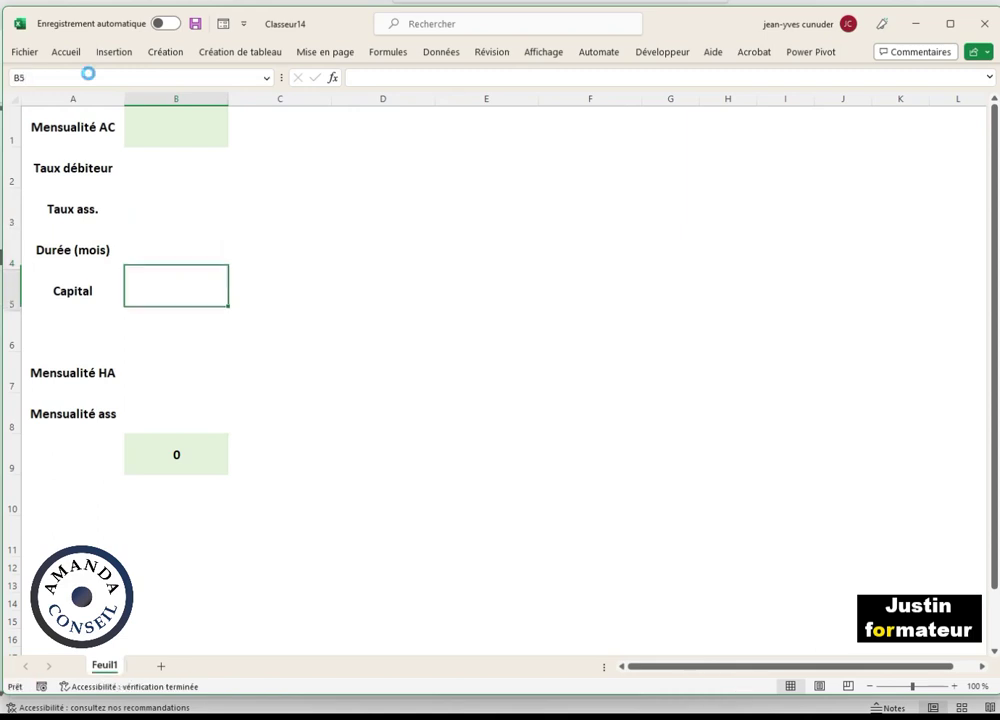
Name cell B5 Capital.
text(C)
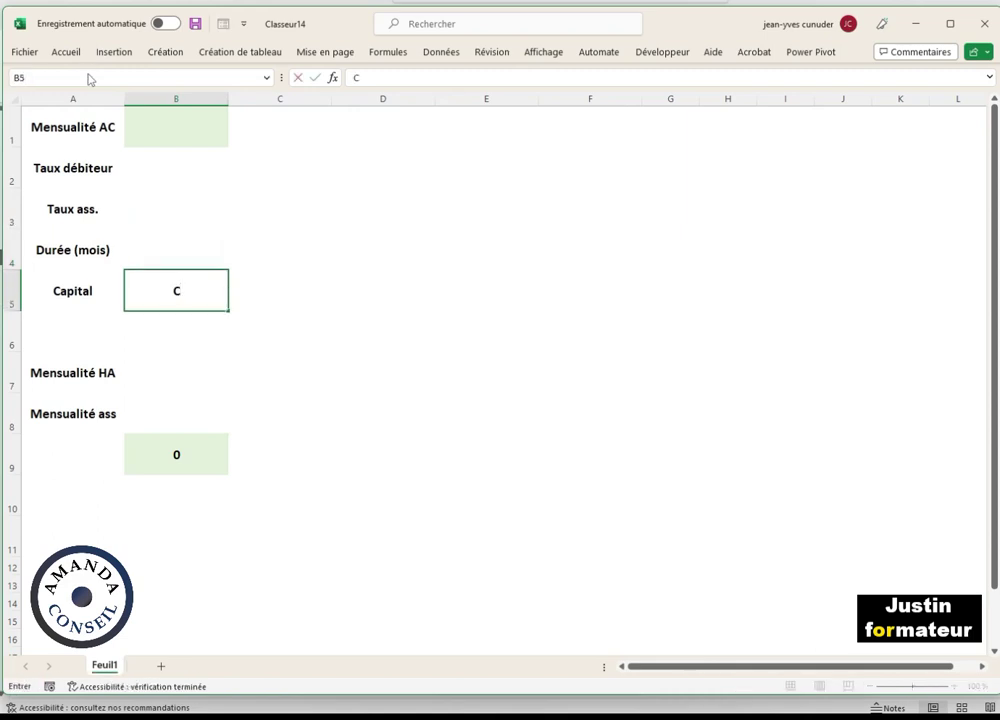
key(Escape)
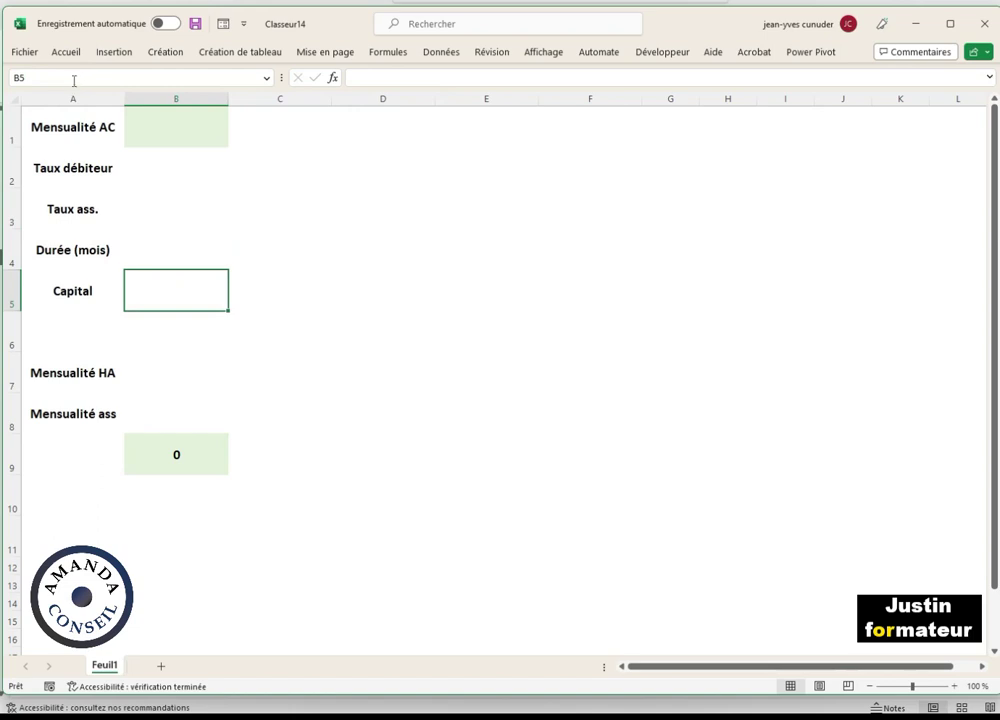
click(73, 78)
text(Capital)
key(Return)
key(Return)
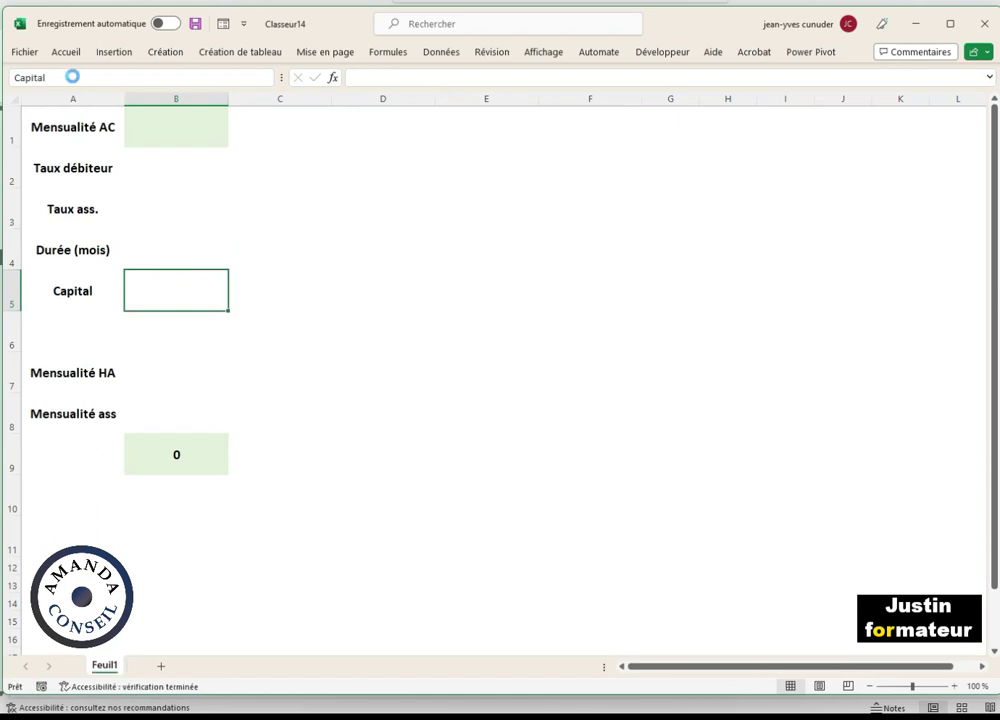
Begin the capital formula in cell B5 as =MensAC/((TauxDéb/12)/(1-(PUISSANCE(, using references to the named cells.
click(161, 289)
text(=)
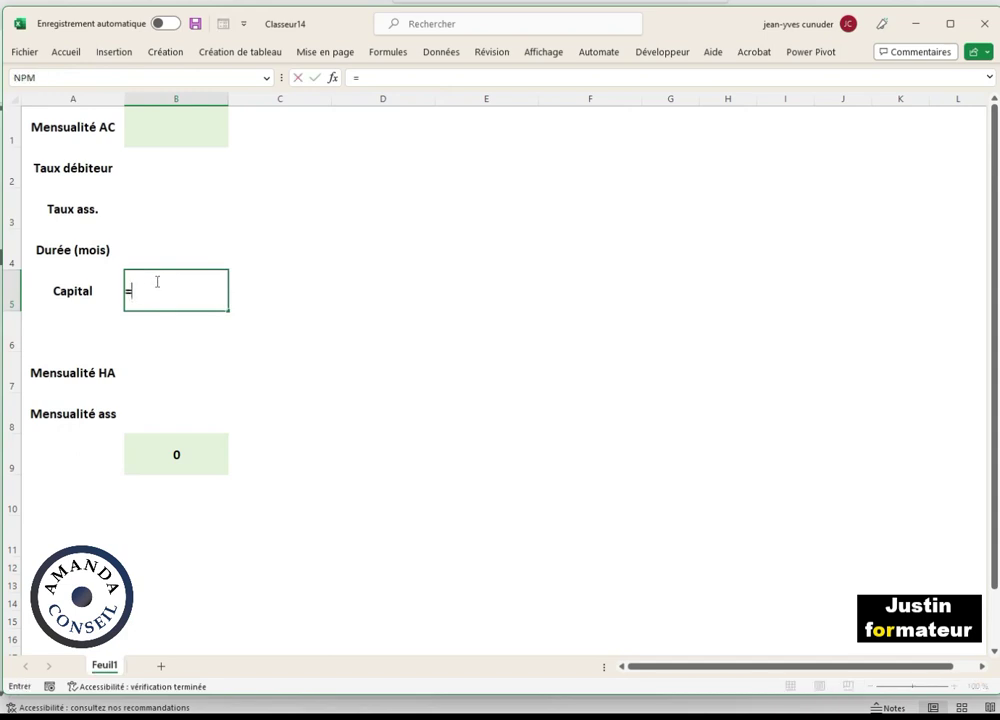
click(195, 126)
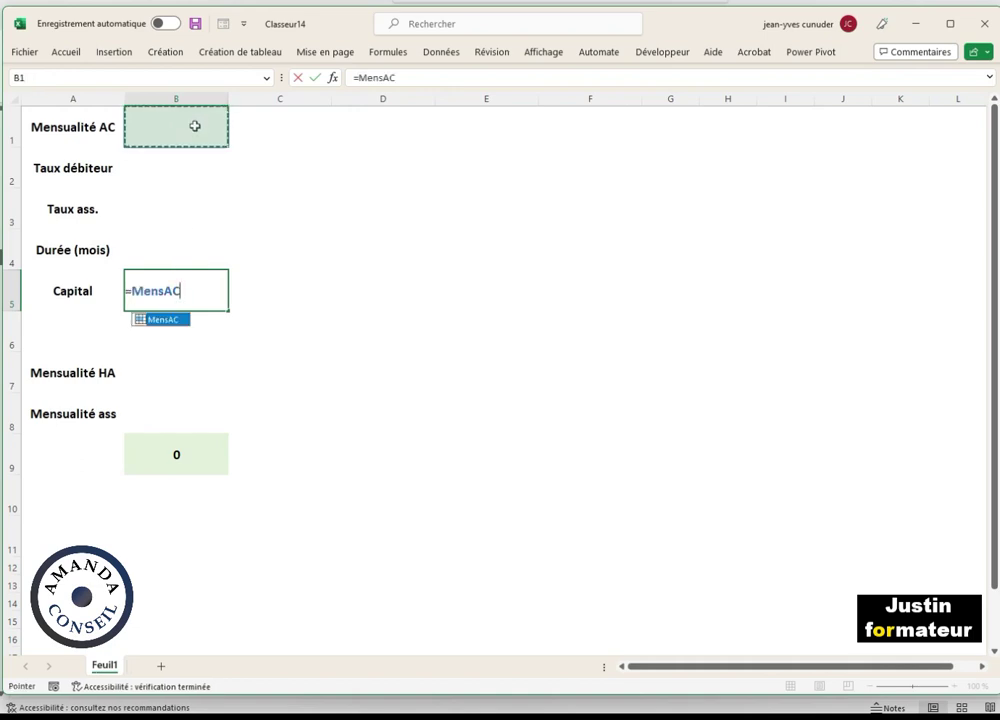
text(/)
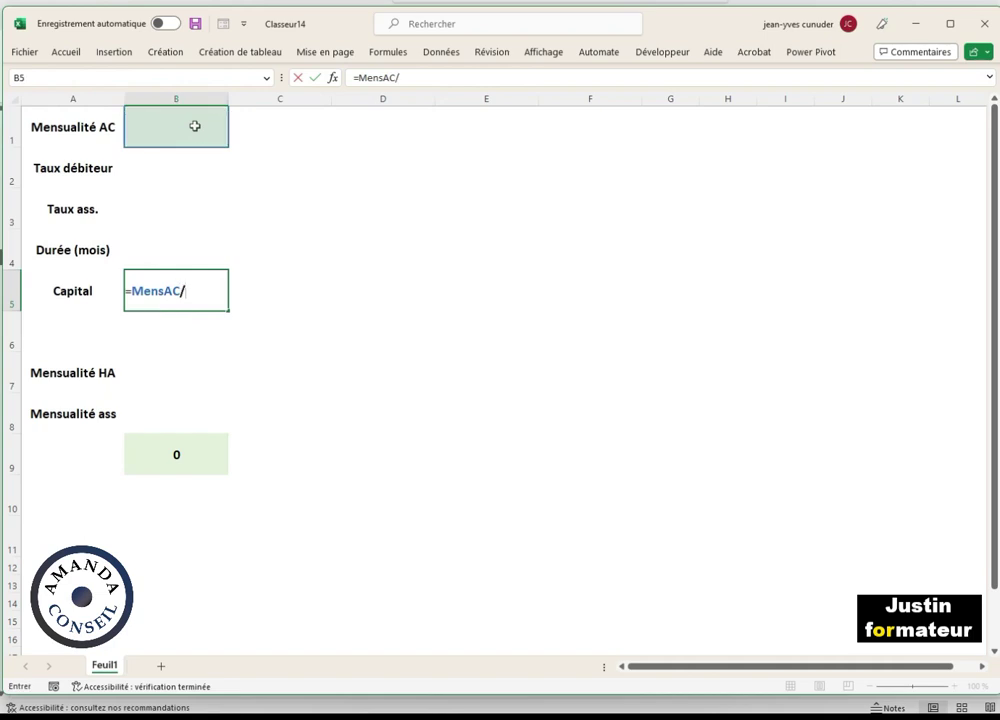
text((()
click(174, 161)
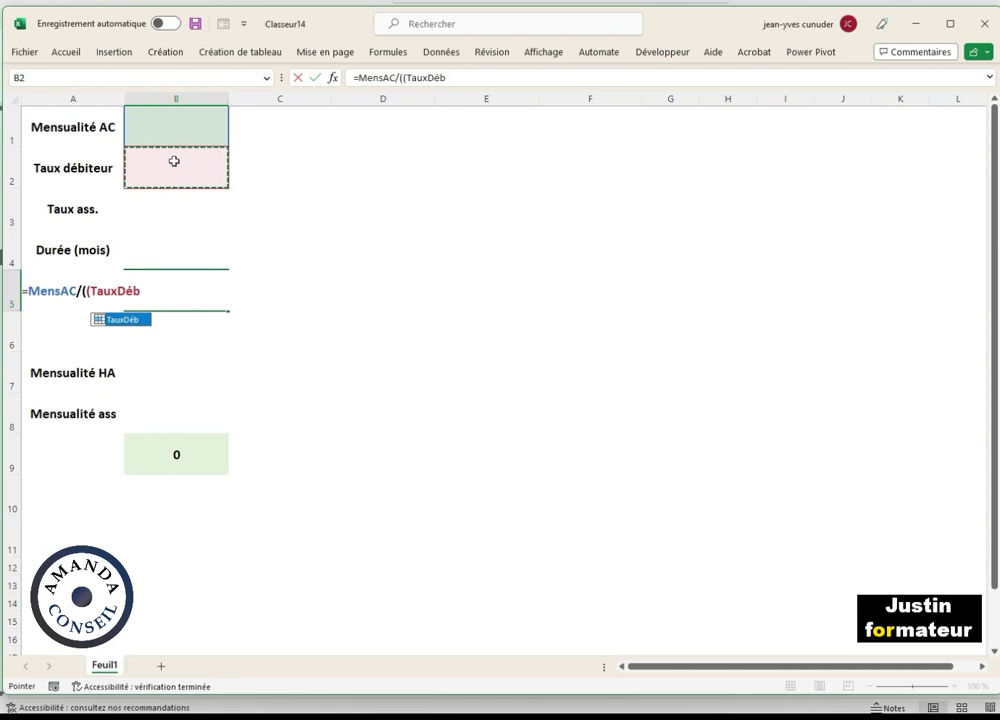
text(/)
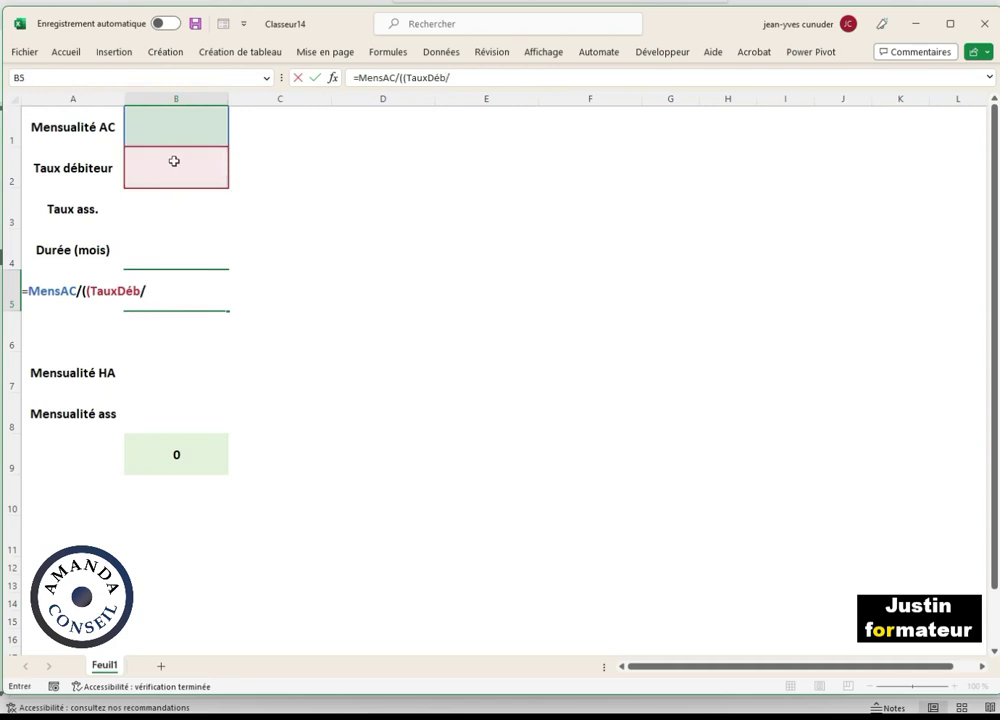
text(12)/(1-)
text(()
text(pui)
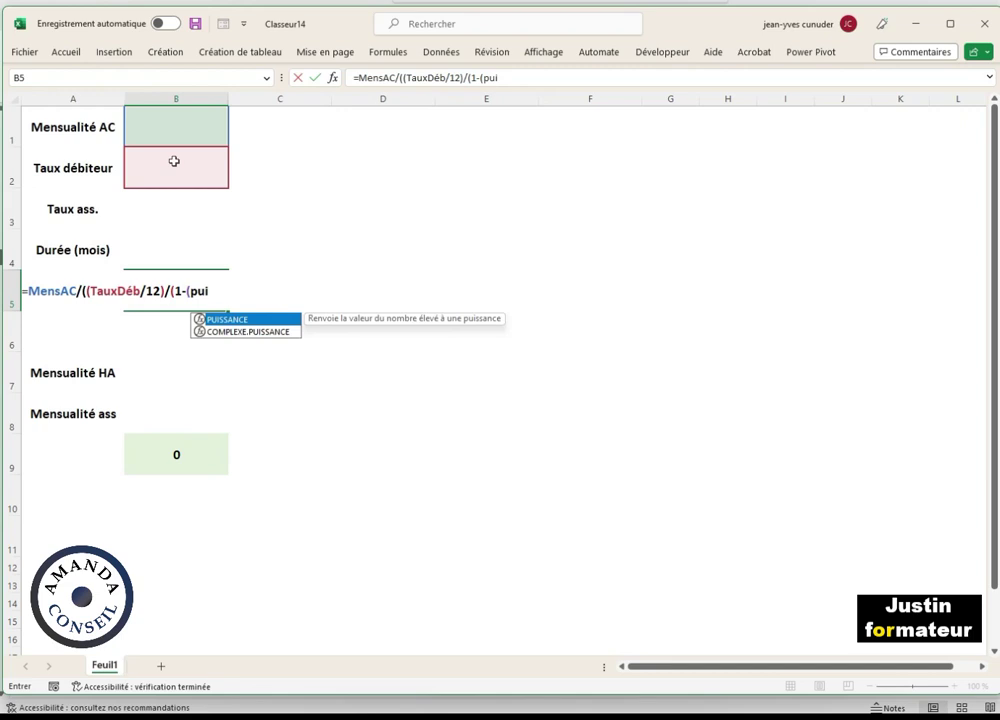
double_click(257, 319)
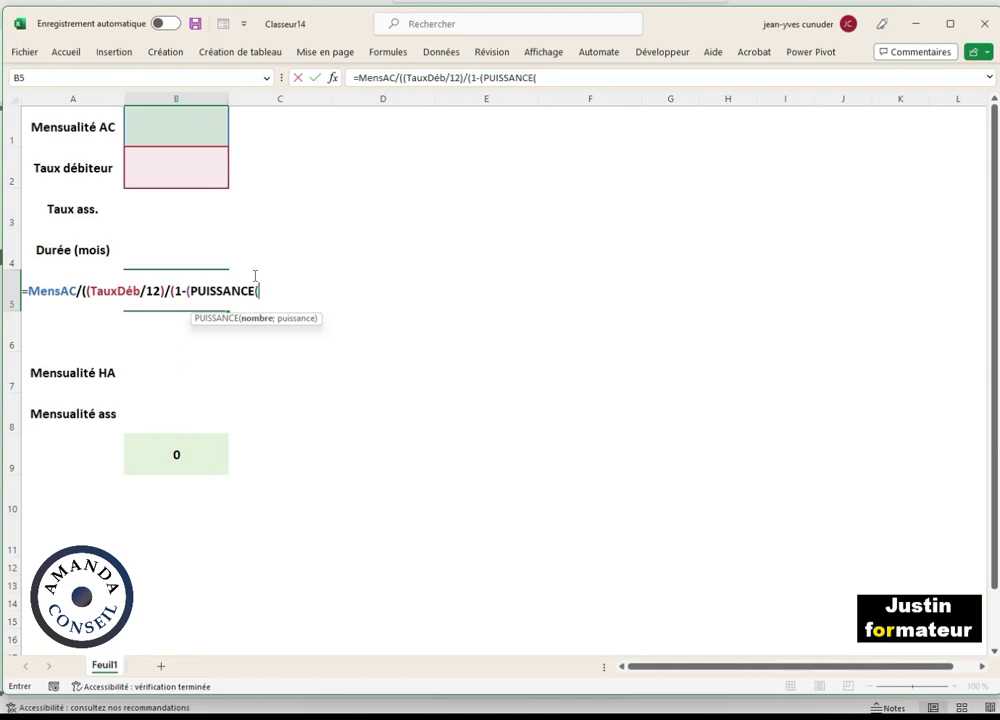
Continue the B5 formula with the PUISSANCE arguments (1+TauxDéb/12));-Durée)).
text((1+)
click(142, 165)
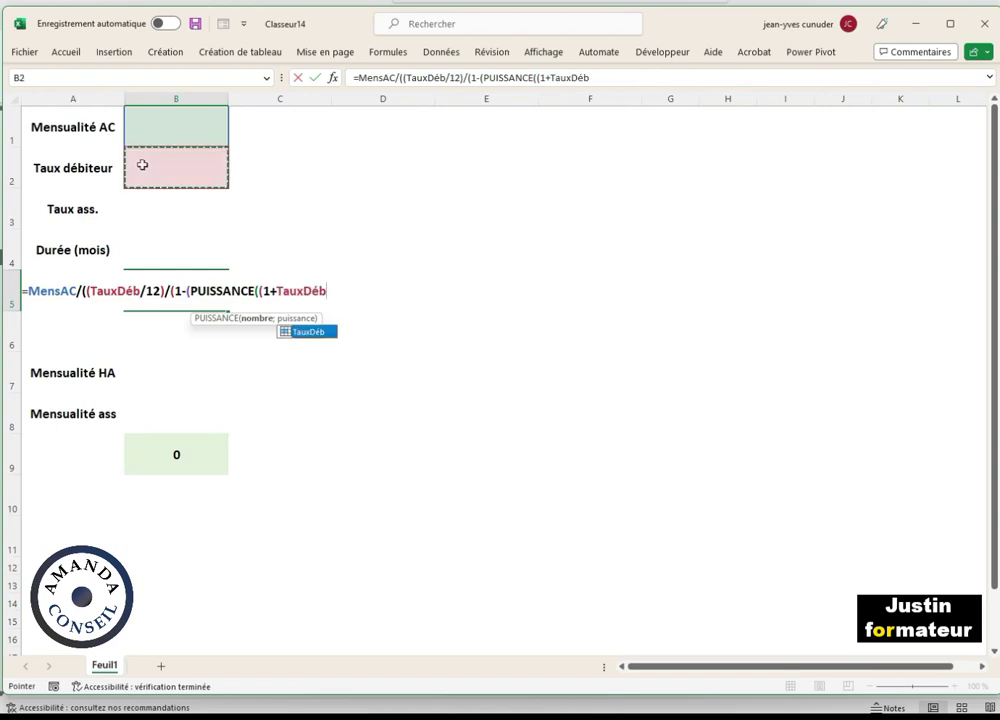
text(/)
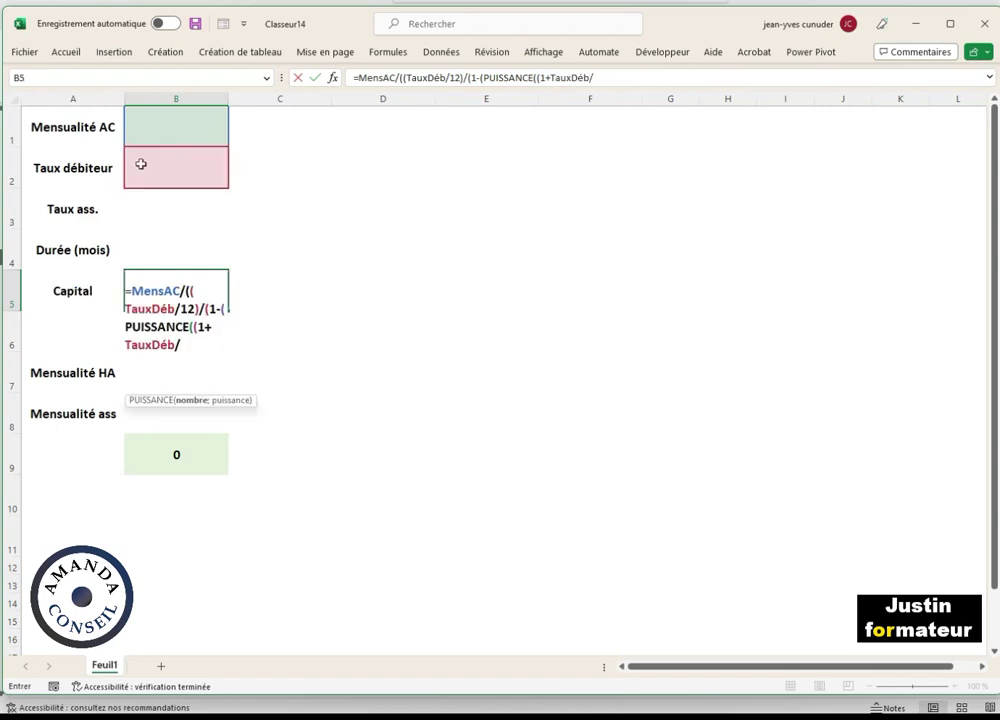
text(12)
text());)
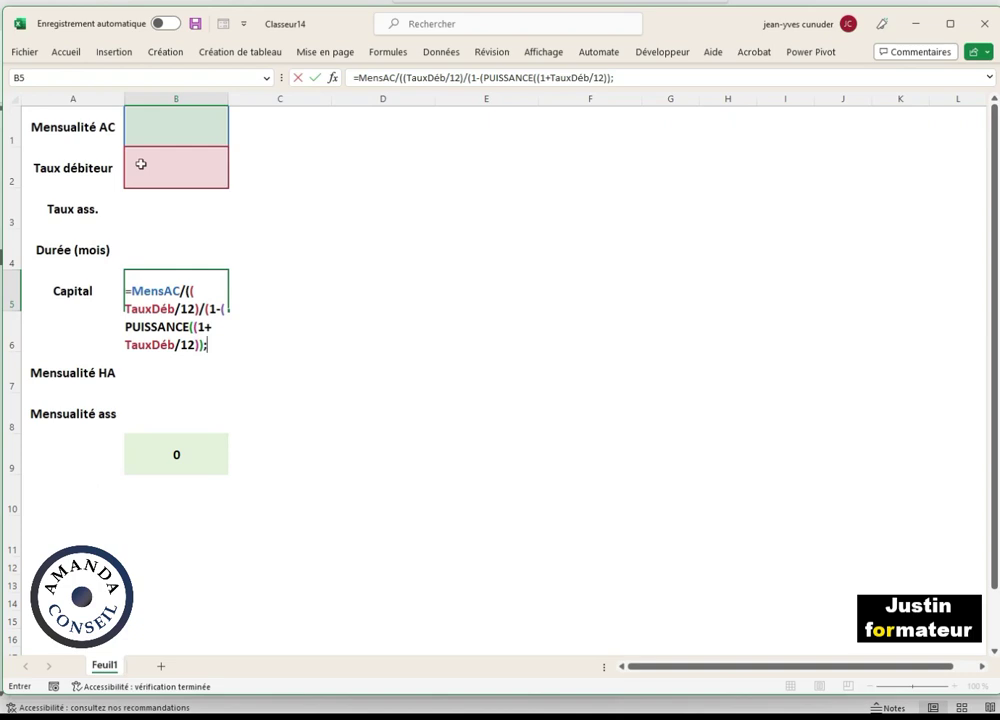
text(-)
click(154, 251)
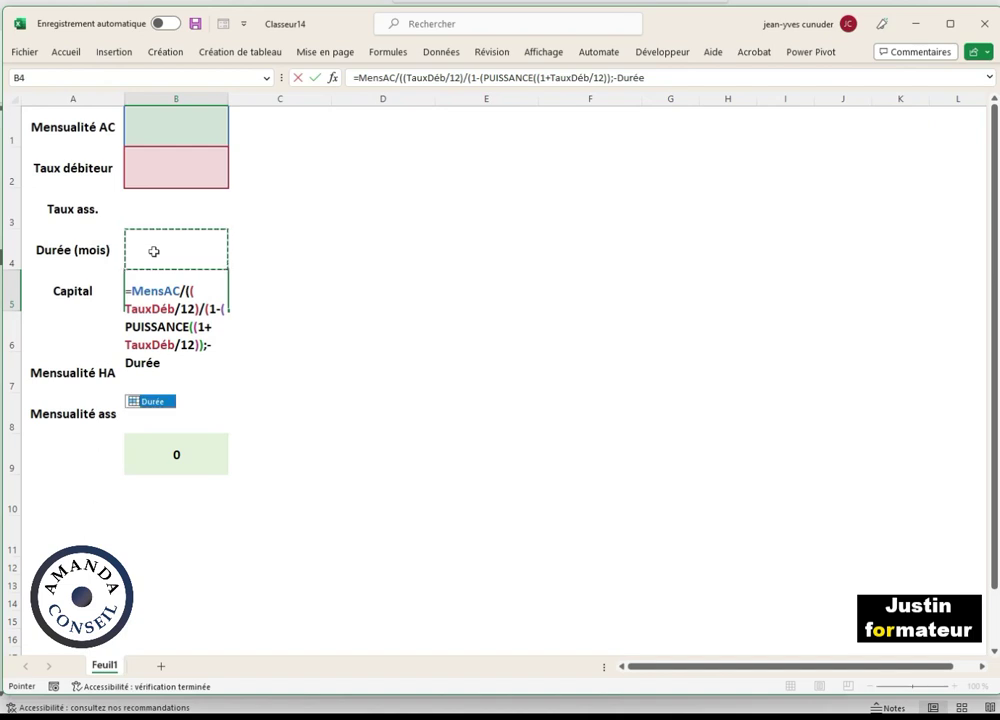
text()))
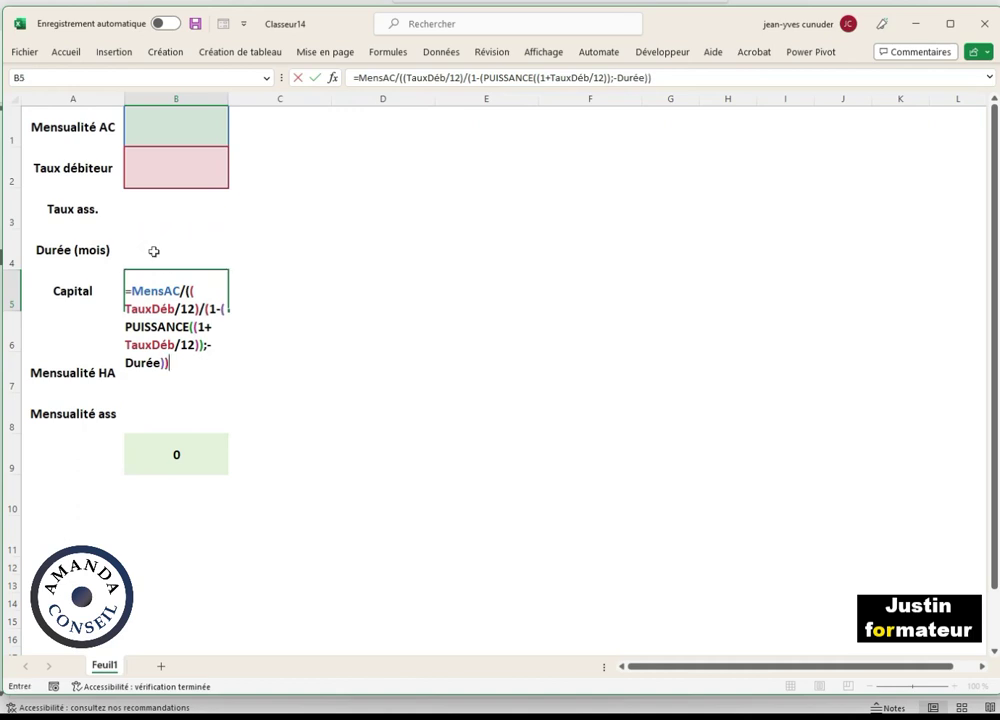
Extend the B5 formula with )+(TauxAss/12)) and try to validate it.
text()+()
click(155, 206)
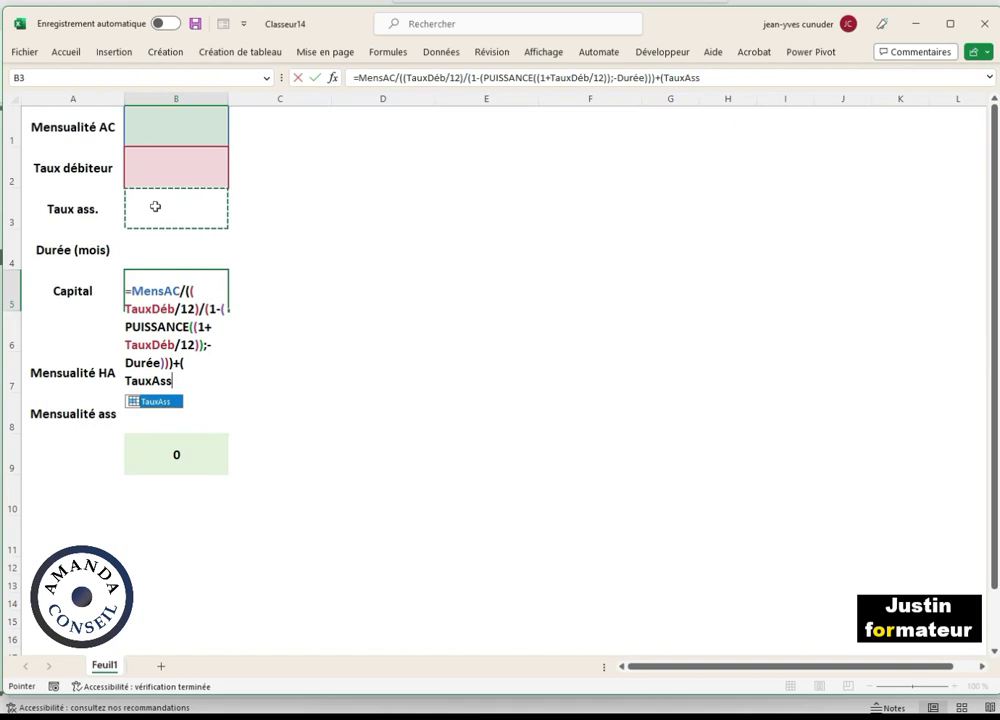
text(/)
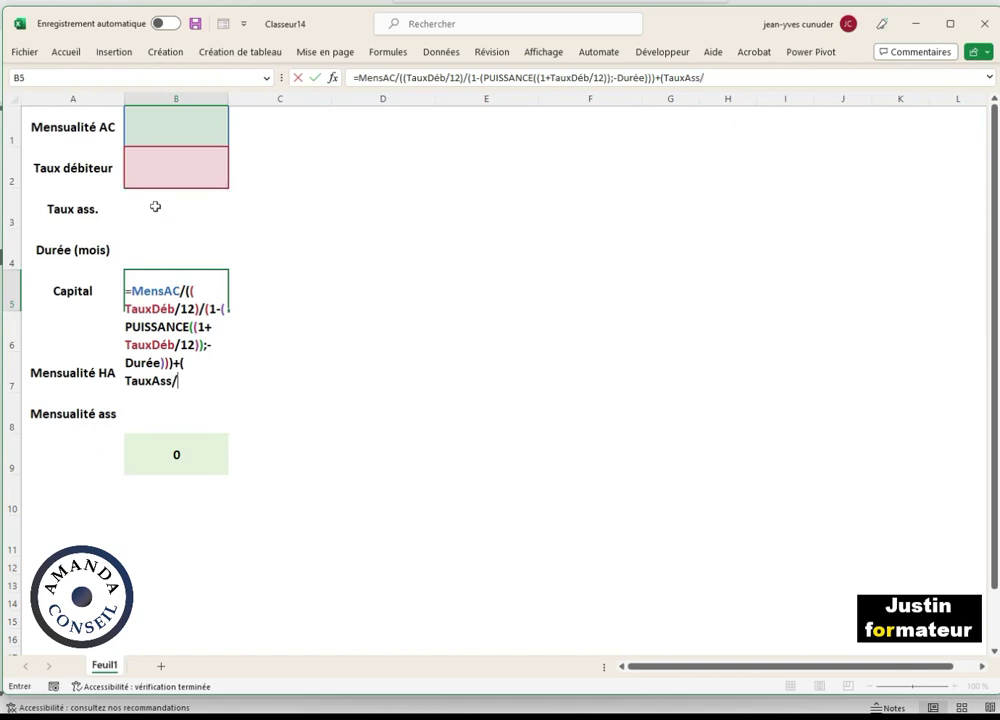
text(12)))
key(Return)
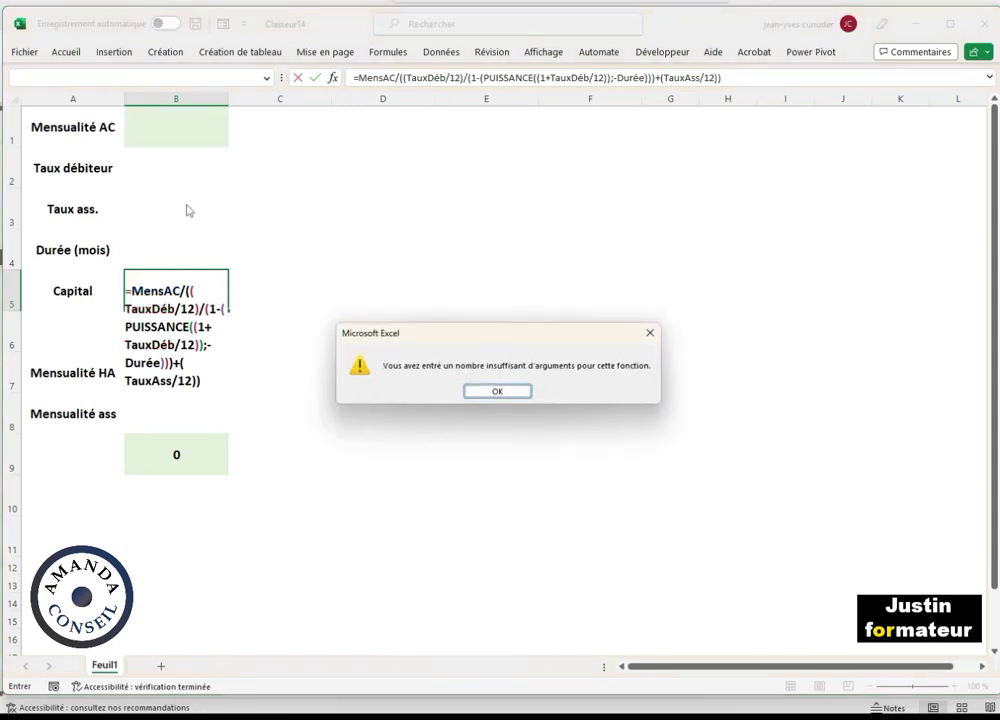
click(497, 391)
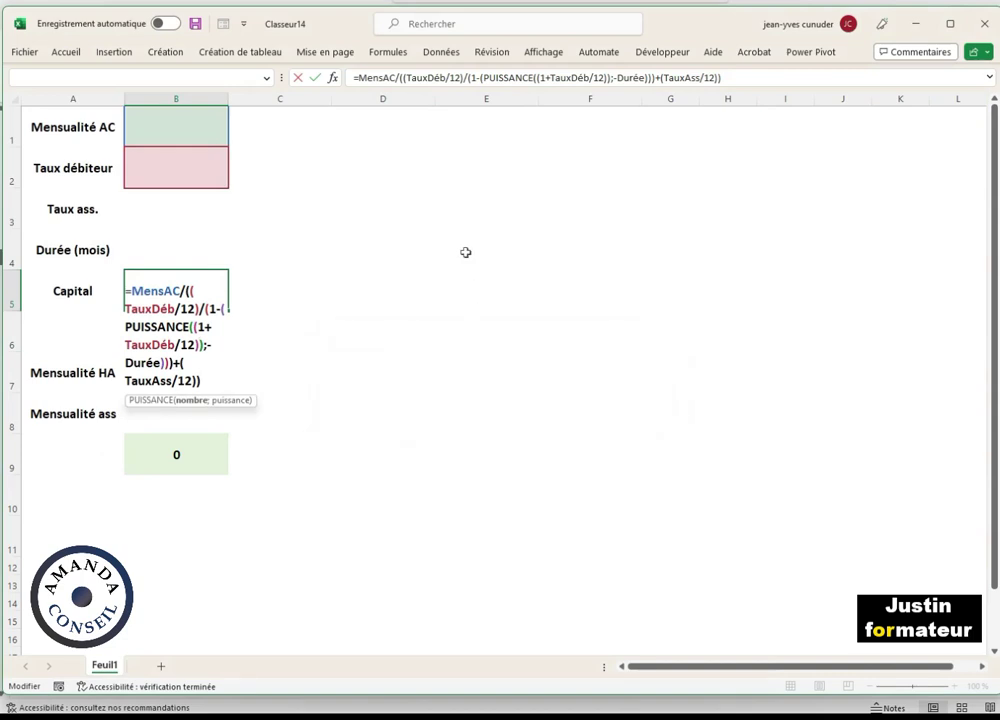
Reselect B4 for the Durée exponent, insert an opening parenthesis before TauxDéb inside PUISSANCE in the B5 formula, and validate it.
click(618, 78)
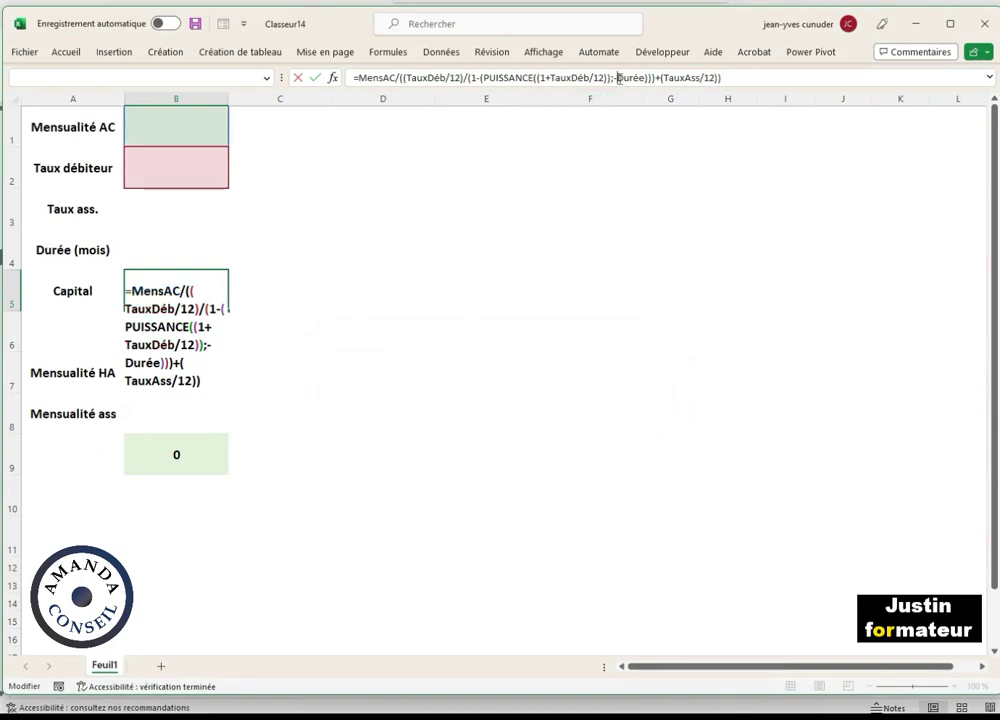
drag(619, 78, 645, 76)
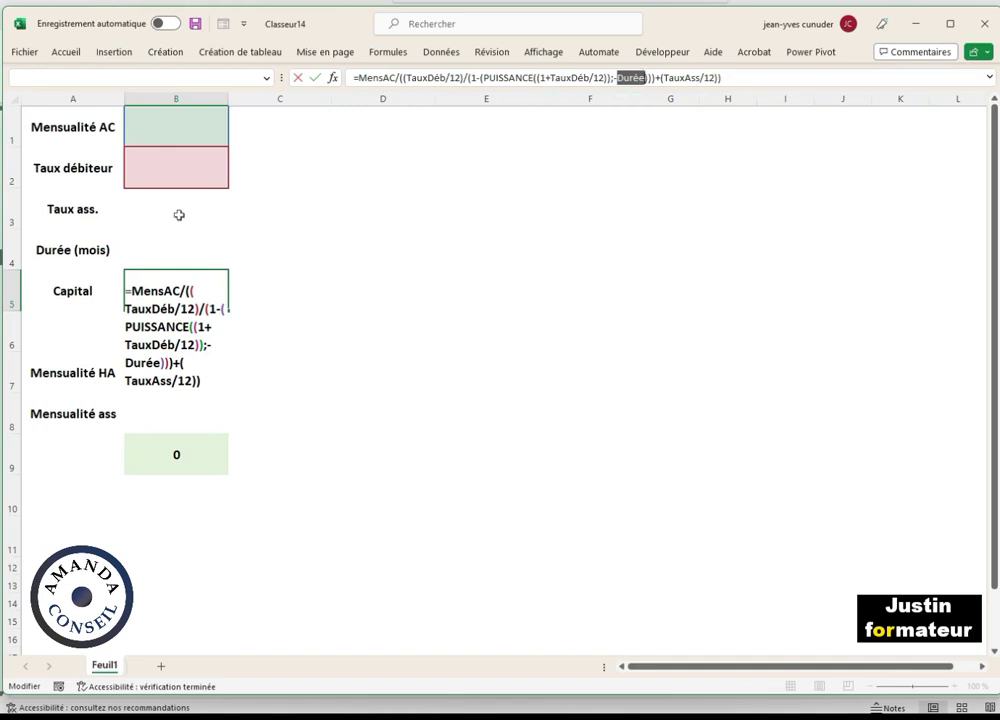
click(178, 245)
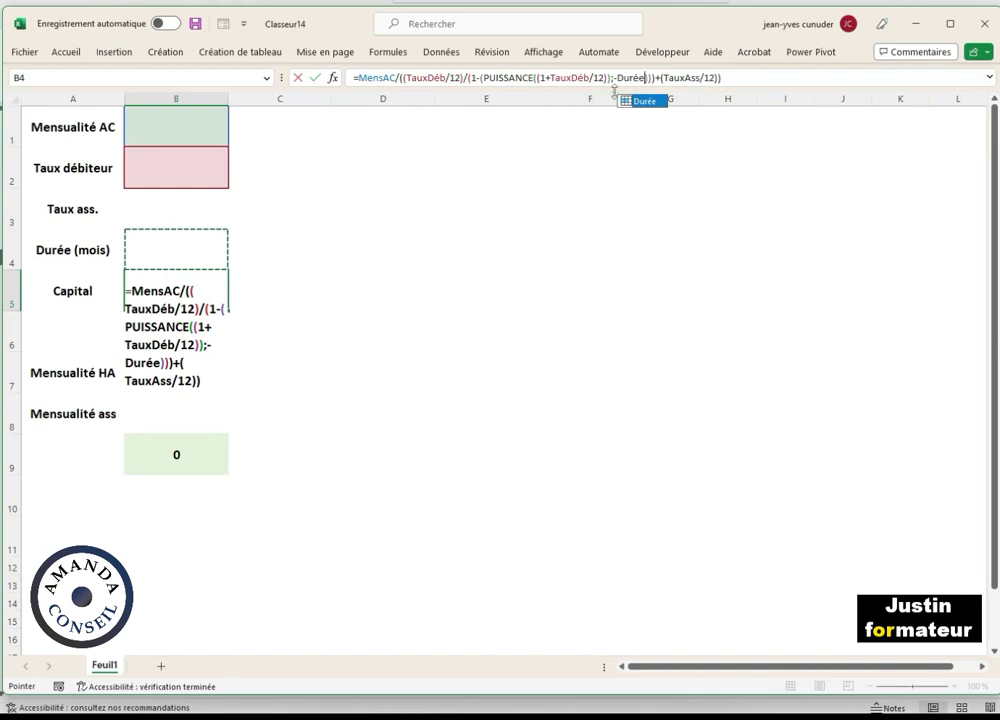
click(476, 84)
click(538, 84)
click(471, 80)
click(552, 77)
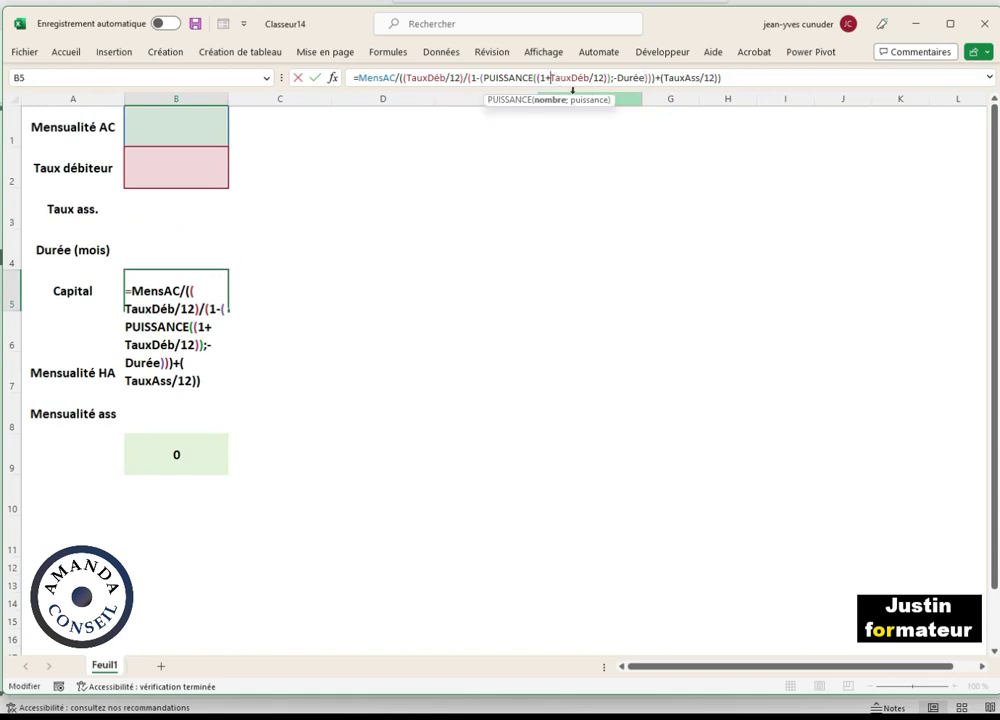
text(()
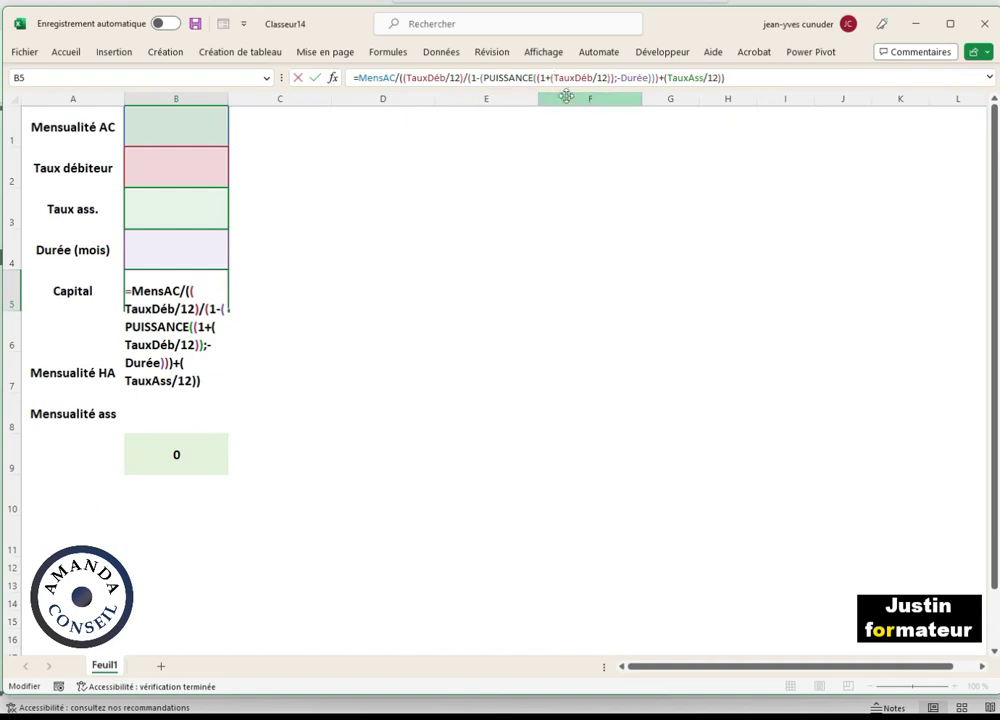
key(Return)
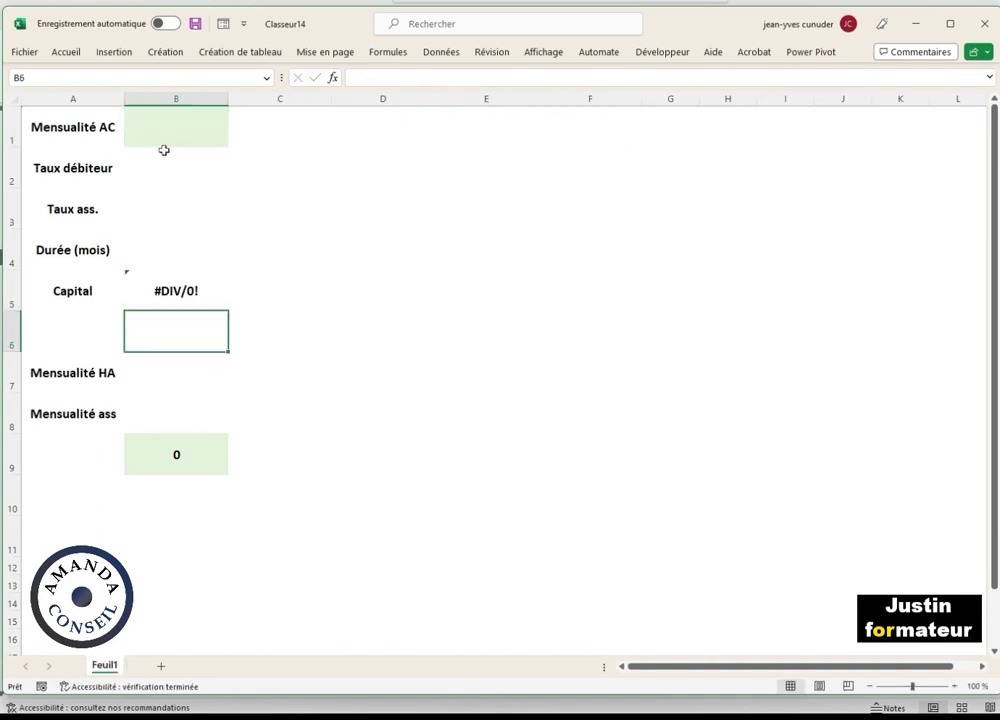
Enter 600 as the Mensualité AC in cell B1.
click(151, 135)
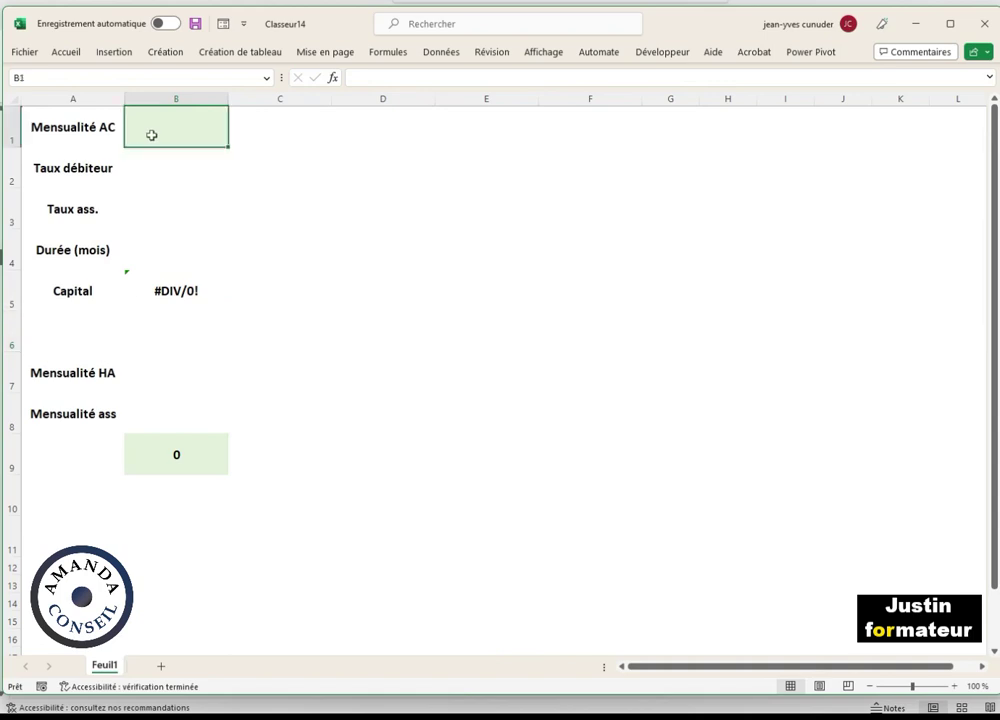
text(600)
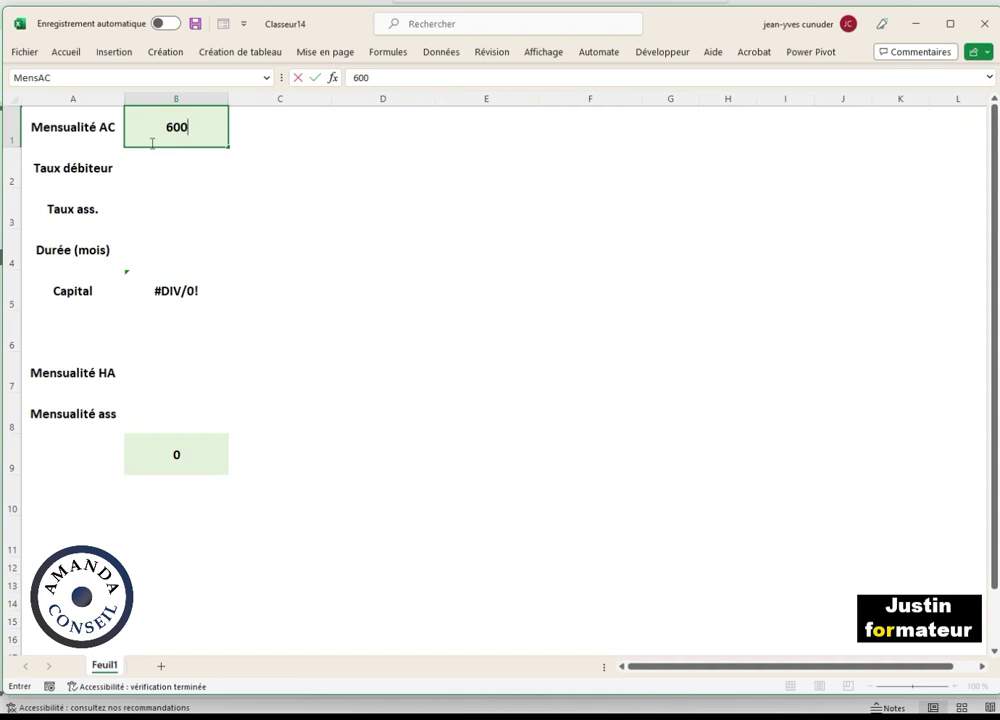
key(Return)
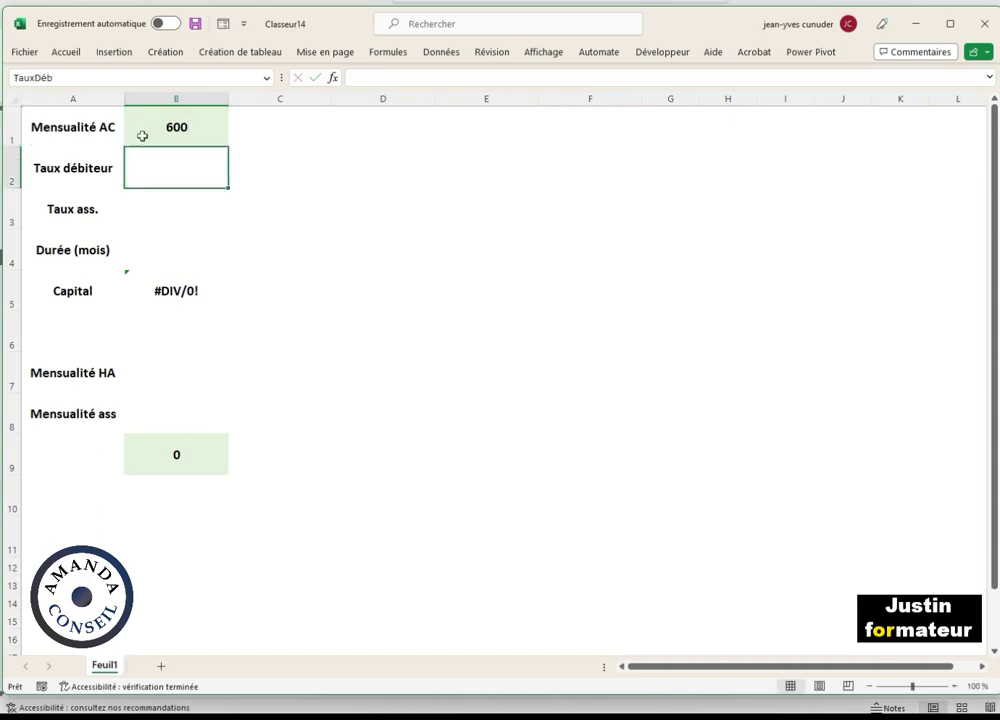
Enter 2% as the Taux débiteur in B2, 0,2 as the Taux ass. in B3 and 186 as the Durée in B4.
text(2%)
click(172, 203)
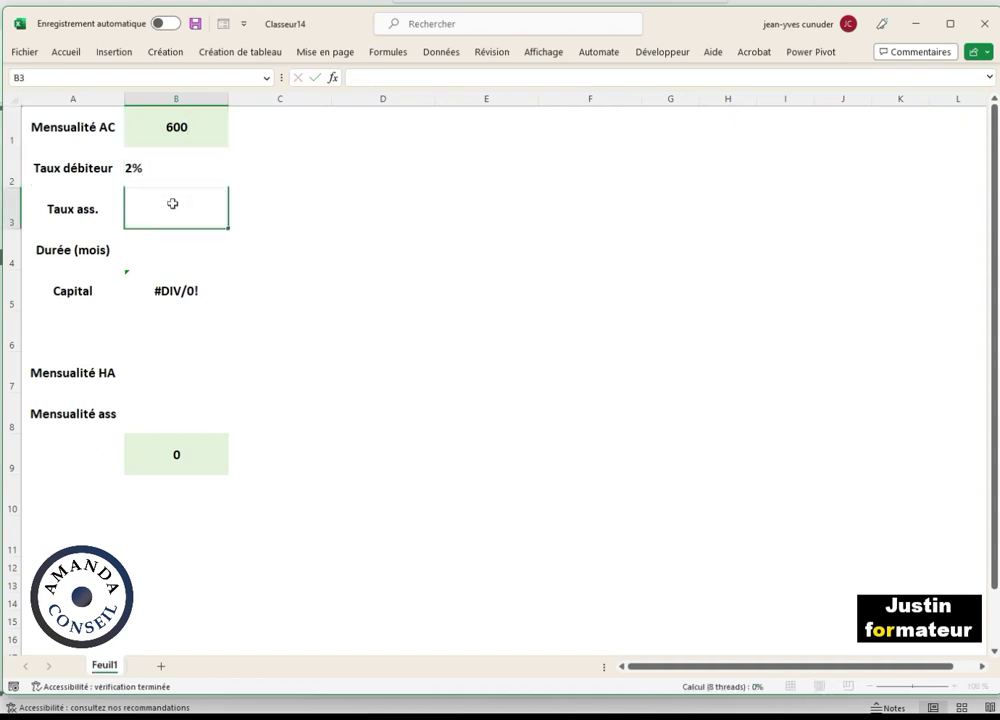
text(0,2)
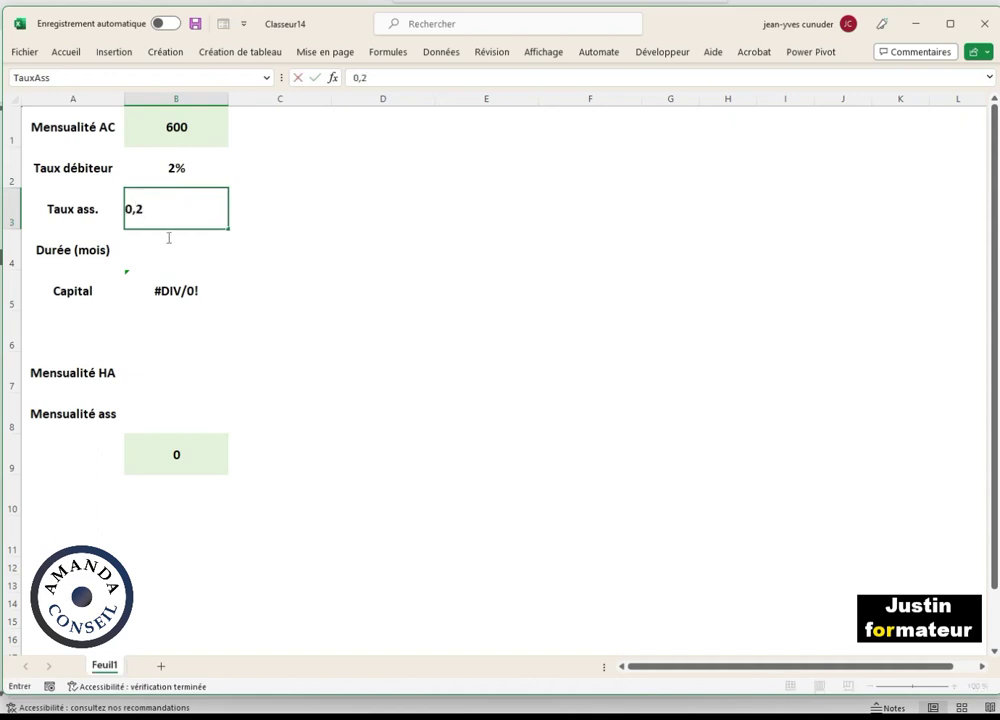
click(166, 238)
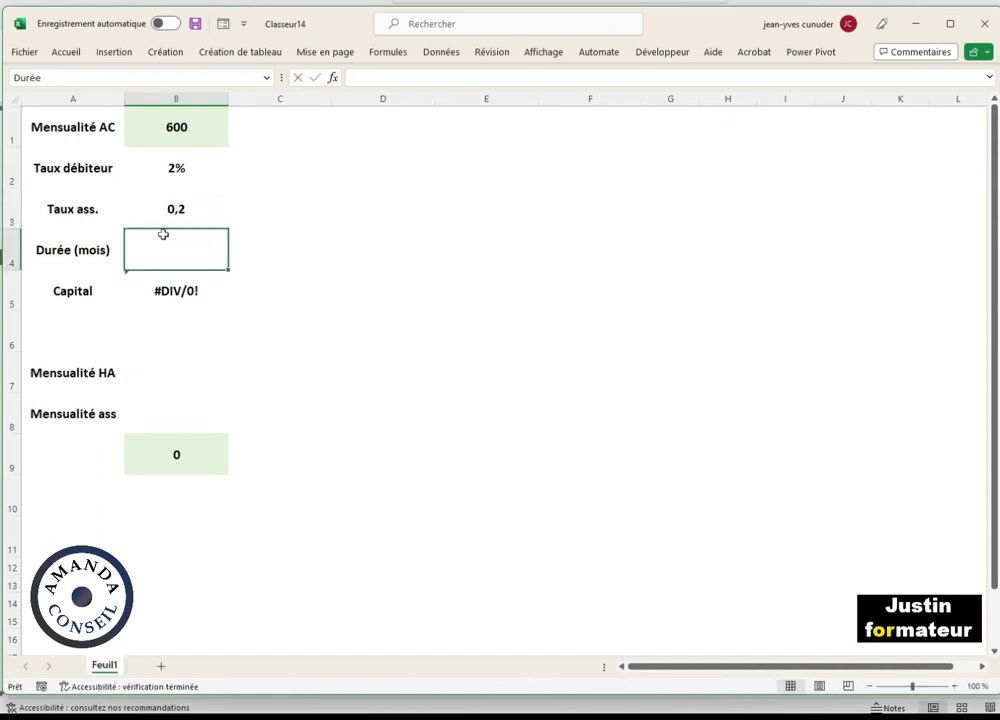
text(186)
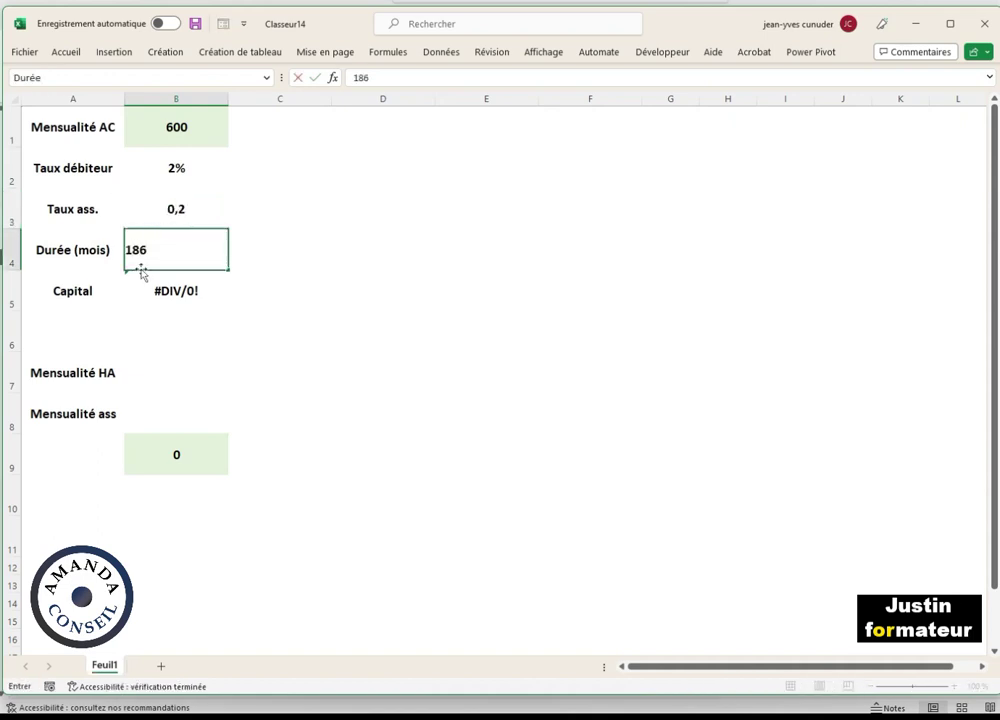
click(126, 298)
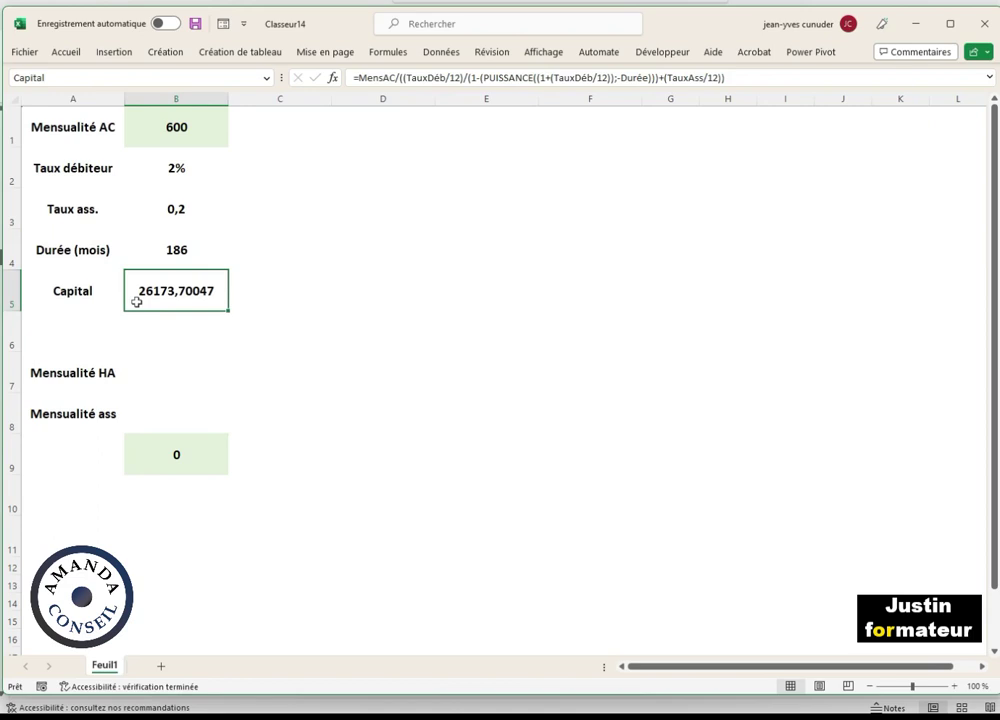
Correct the Taux ass. in cell B3 to the percentage 0,2%.
click(136, 210)
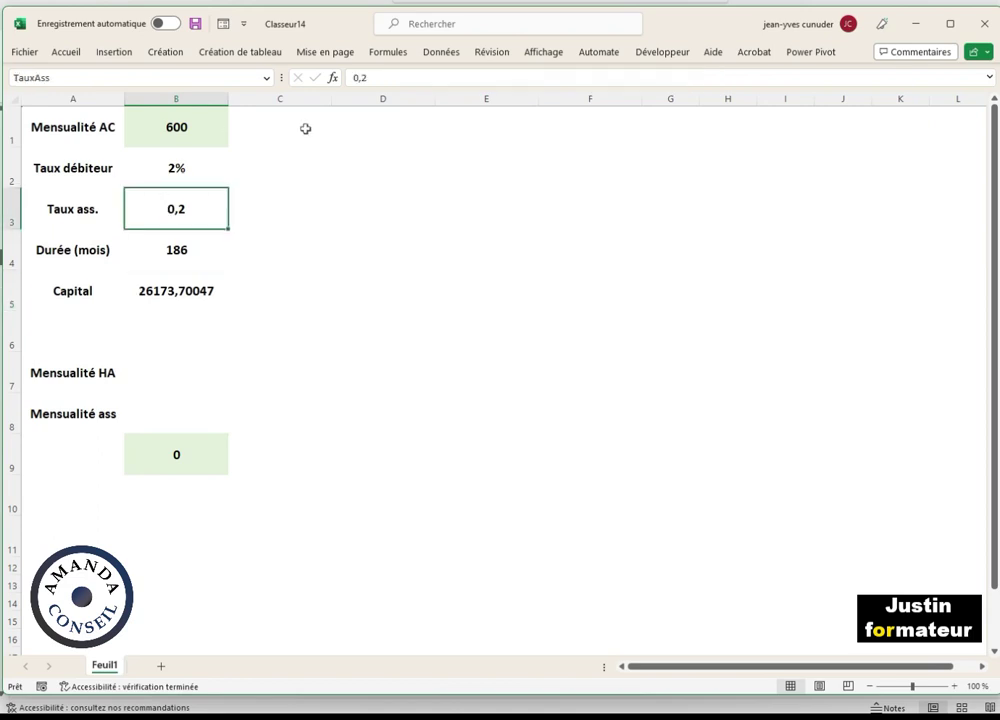
click(385, 80)
text(%)
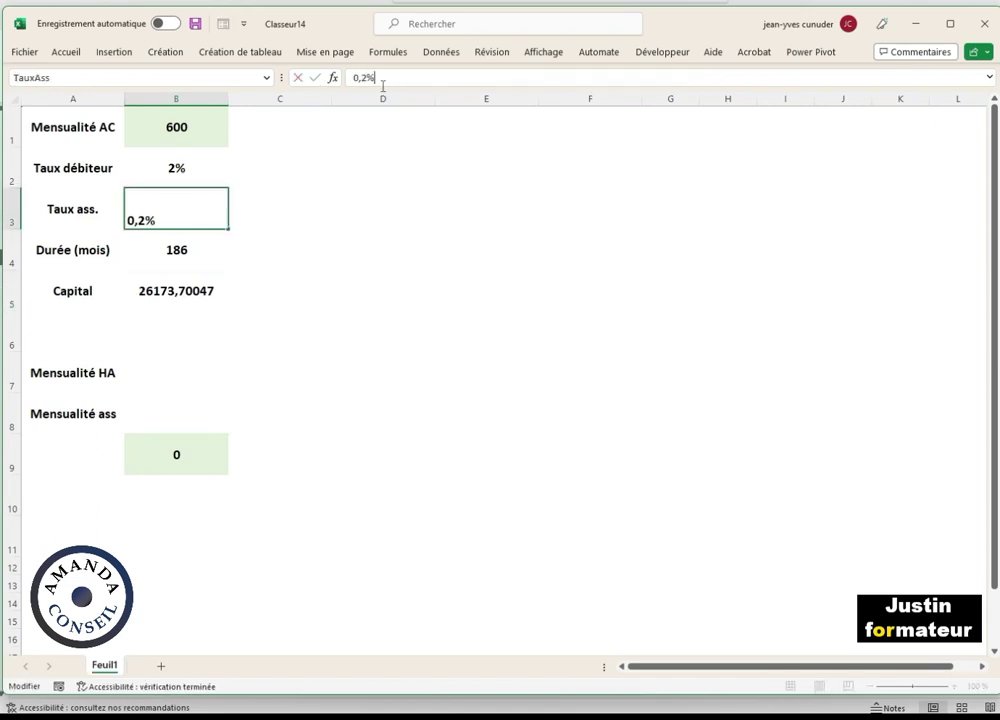
key(Return)
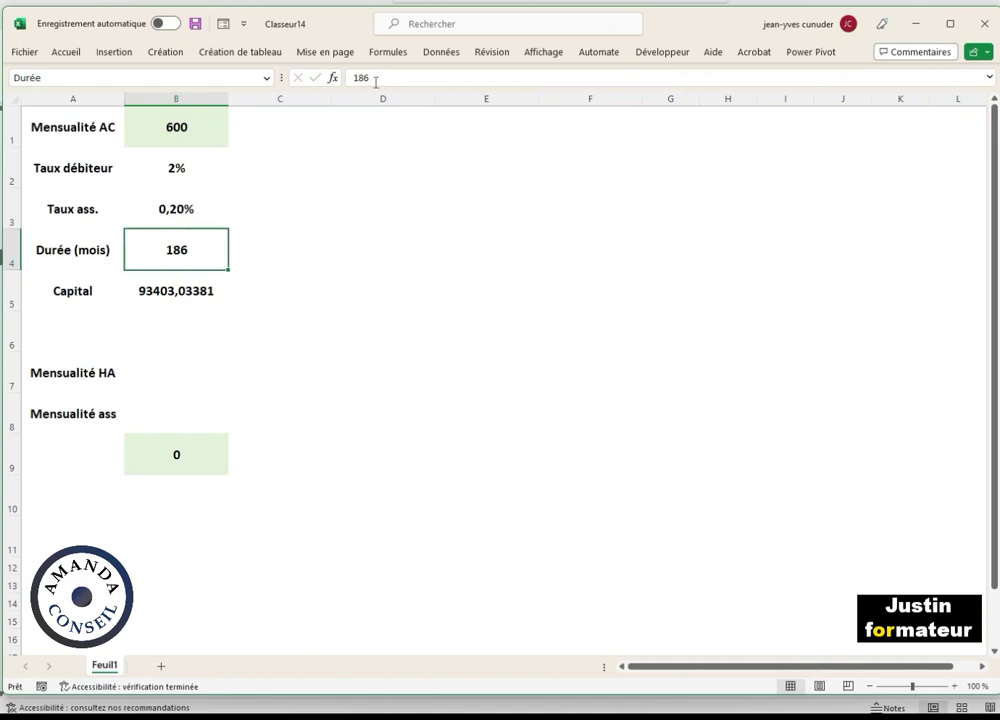
Apply the euro accounting number format to the Capital result in cell B5.
click(196, 291)
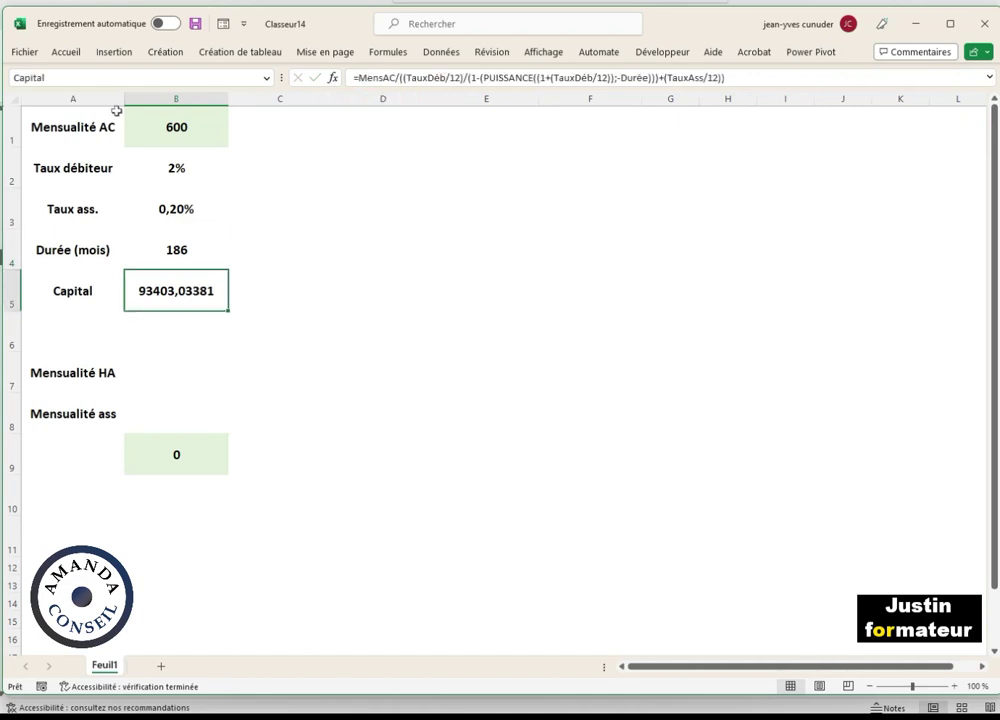
click(66, 52)
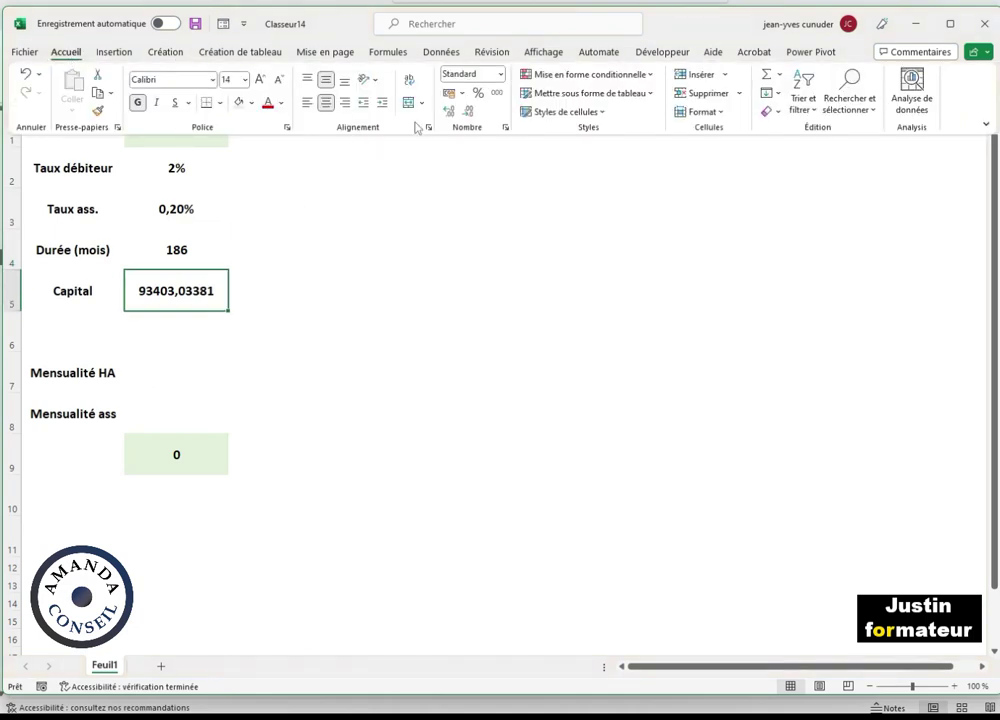
click(450, 93)
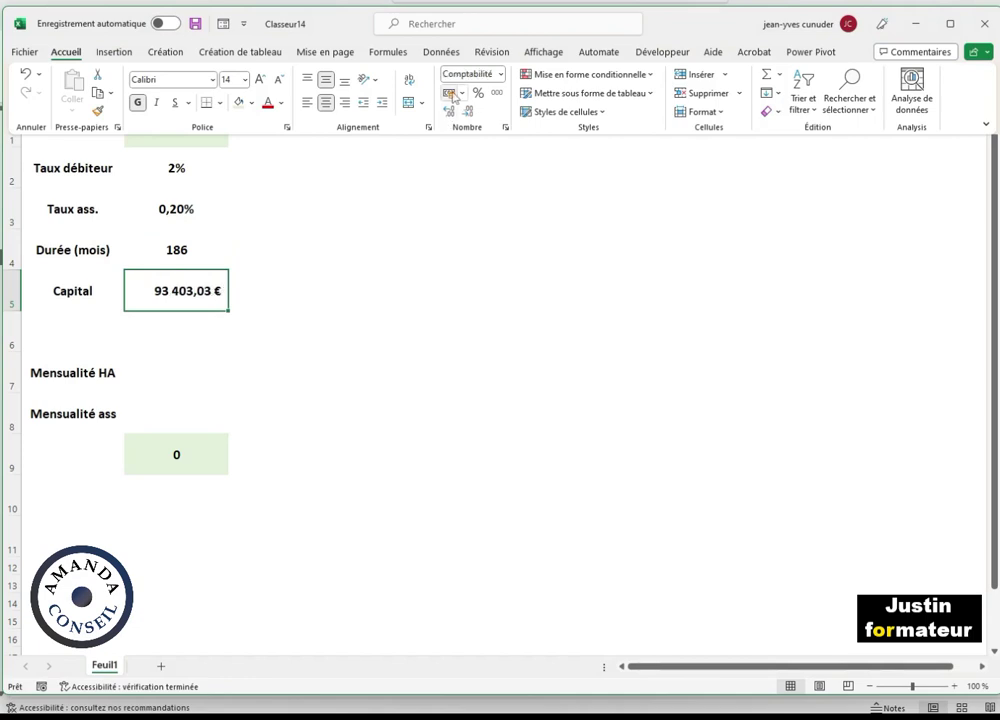
Begin the Mensualité HA formula in B7 with =ABS(VPM(TauxDéb/12; using the named rate cell B2.
click(166, 379)
click(167, 373)
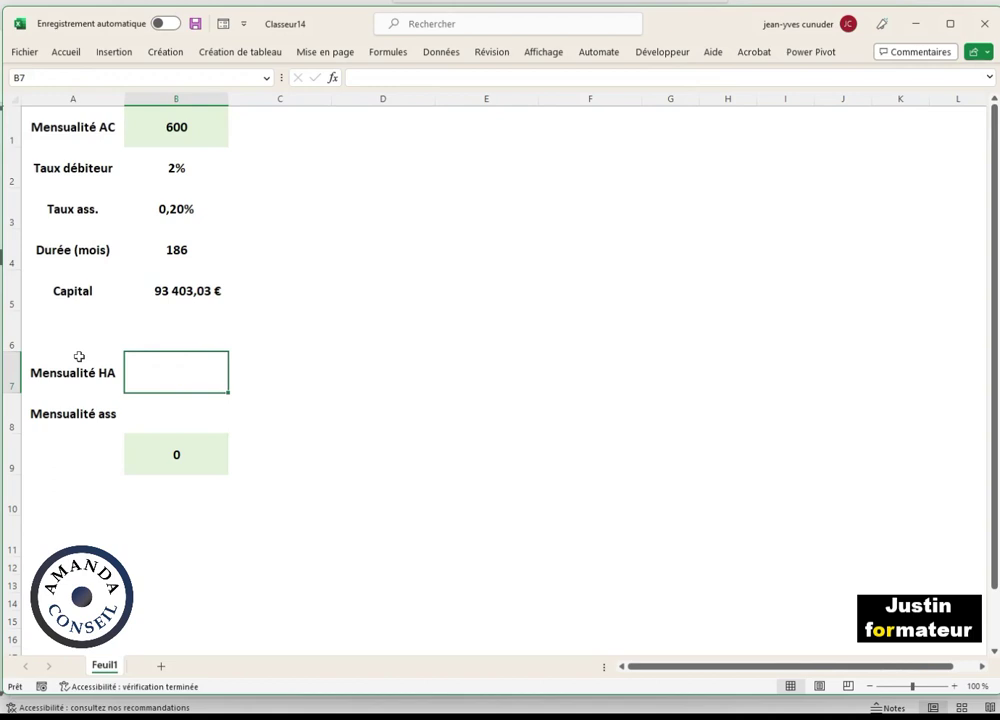
text(=)
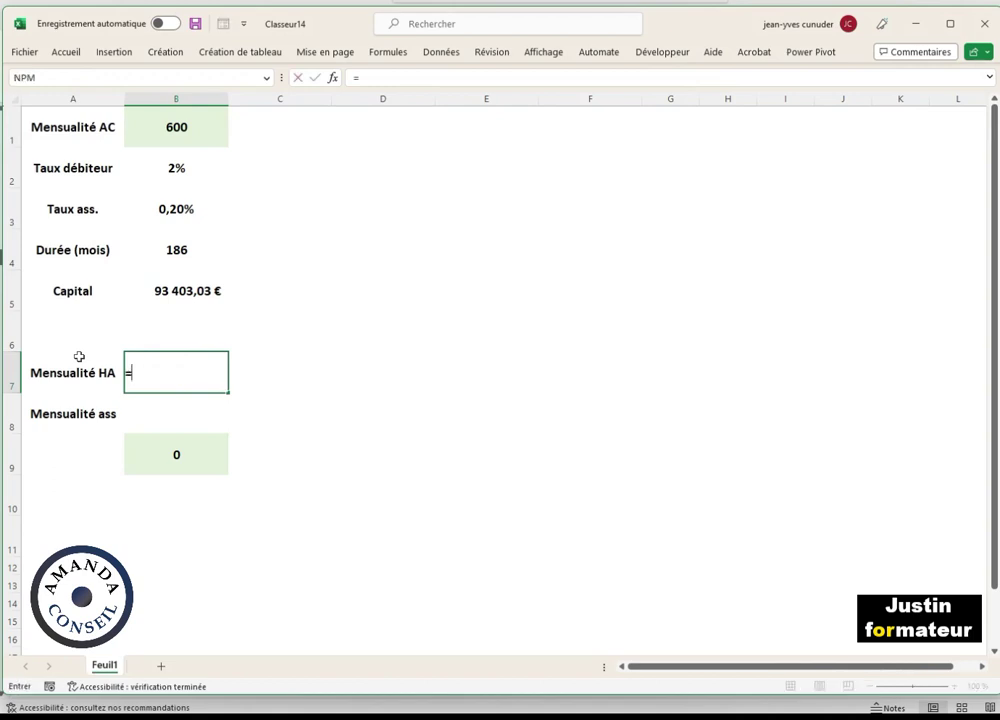
text(abs)
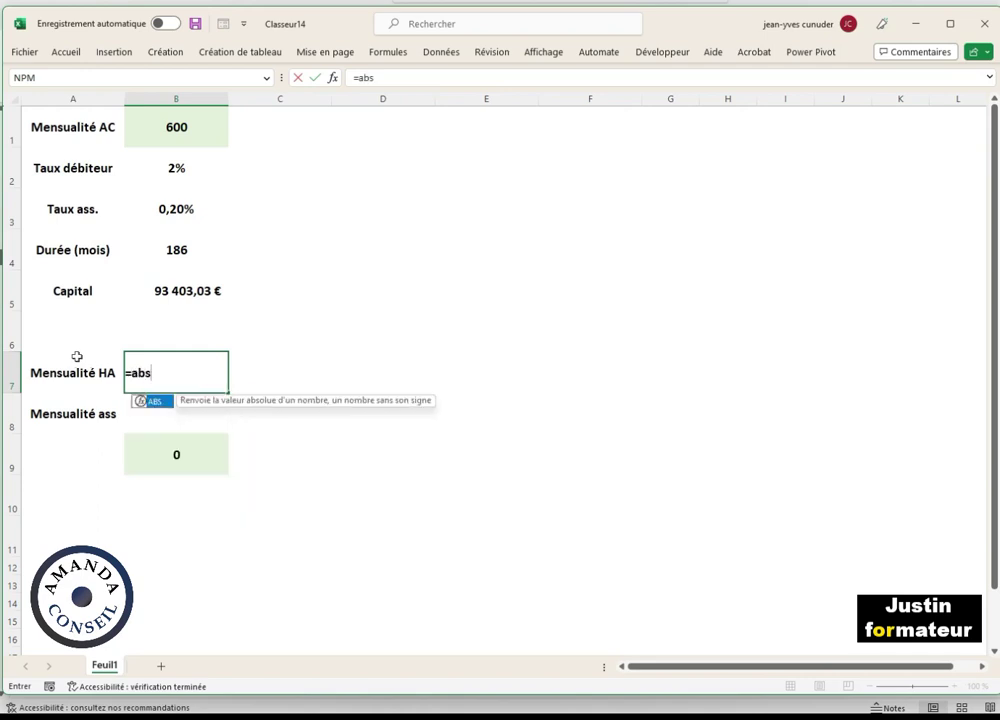
text(()
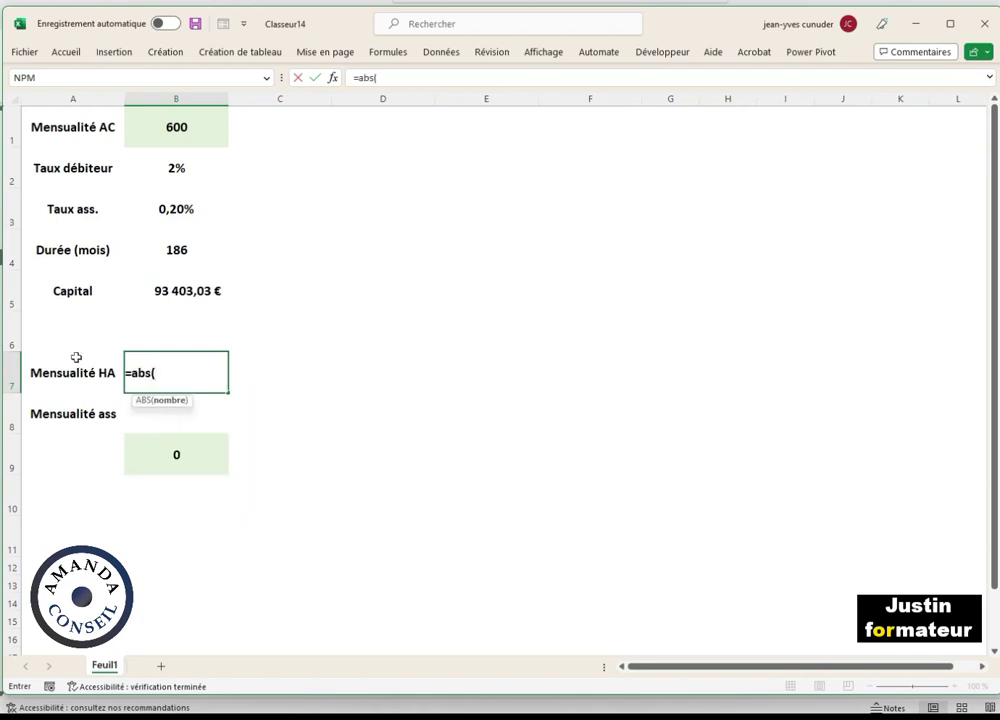
text(vpm)
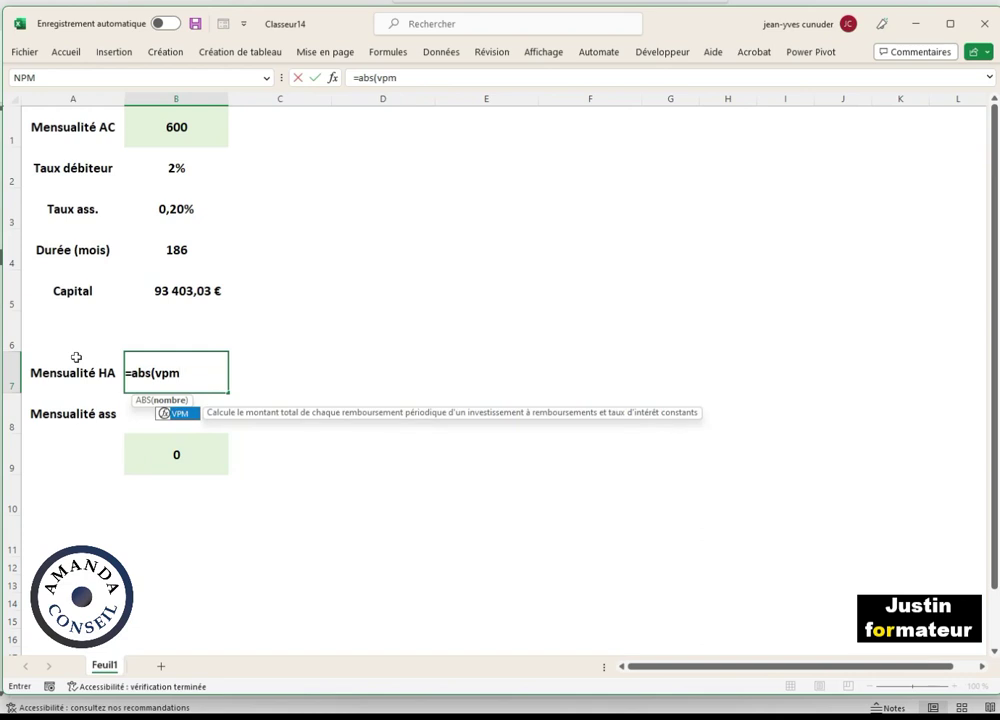
text(()
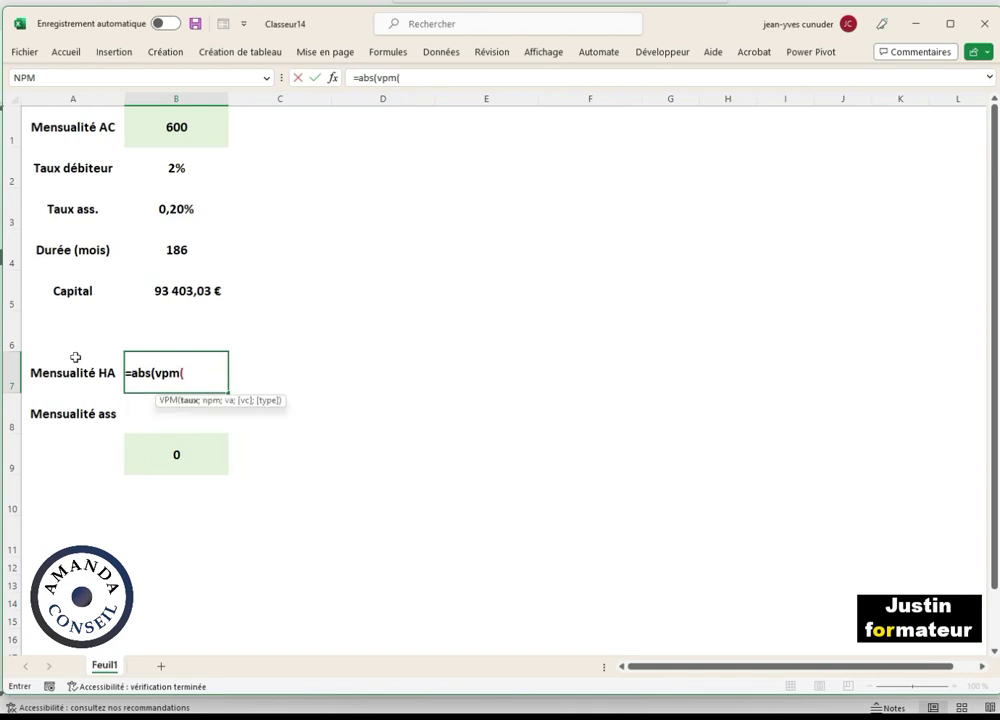
click(179, 165)
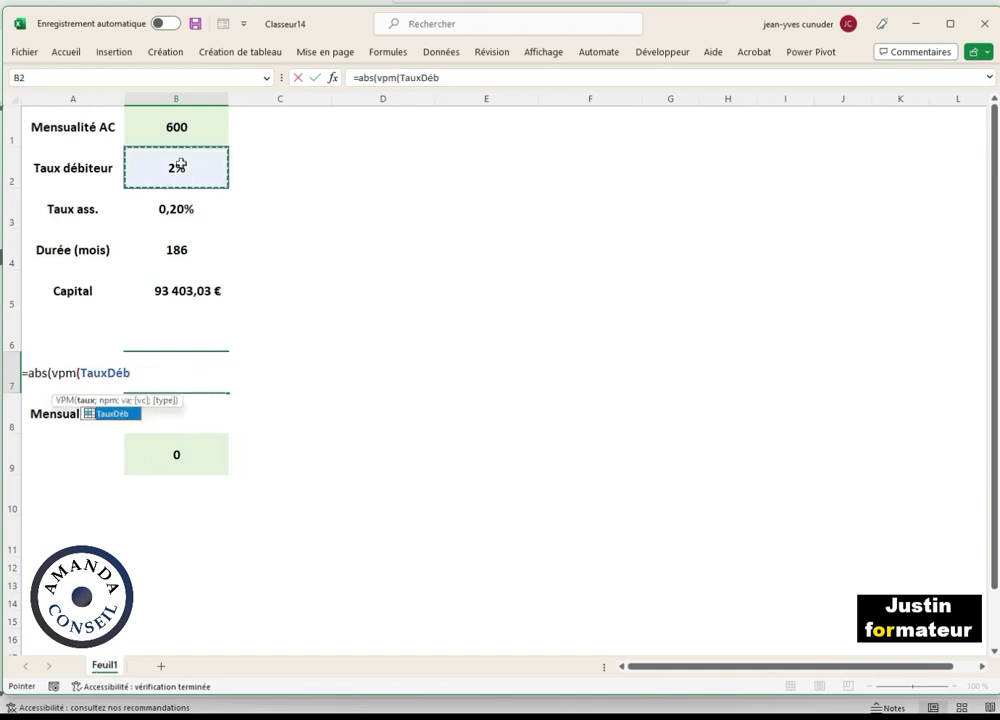
text(/12;)
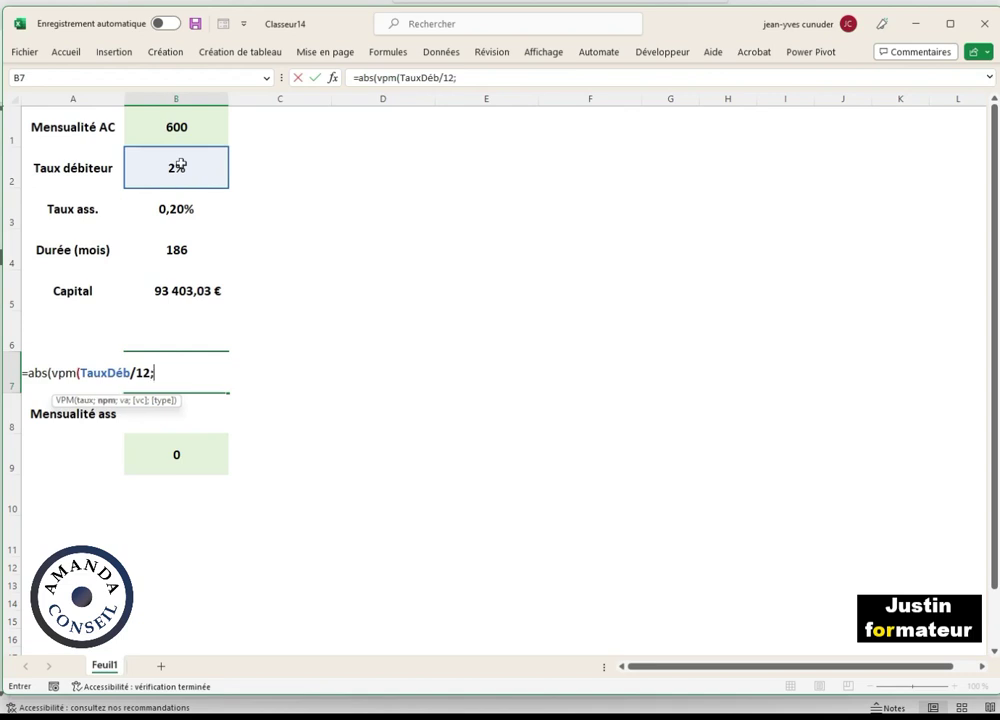
Complete the B7 formula with the arguments Durée;Capital;0;0)) and validate it.
click(165, 247)
text(;)
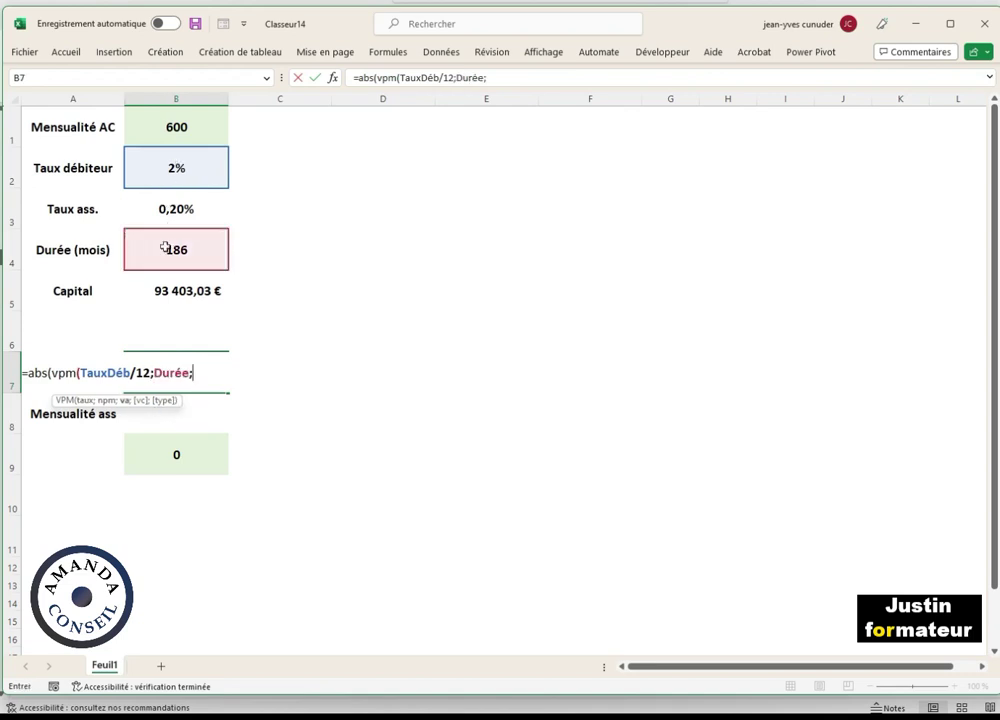
click(151, 291)
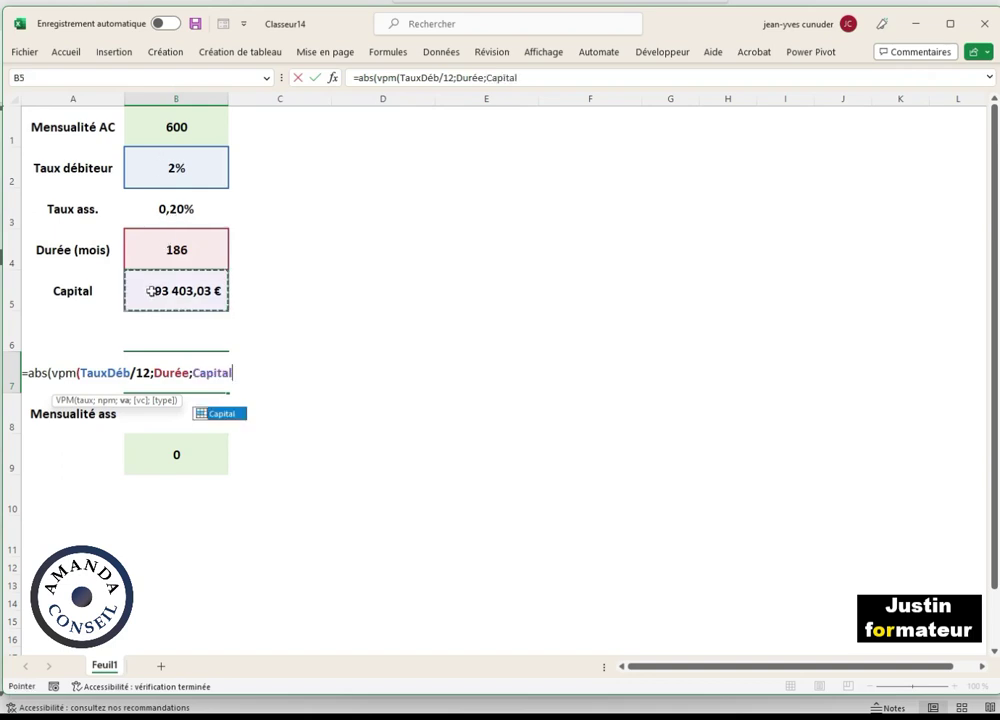
text(;0;0)
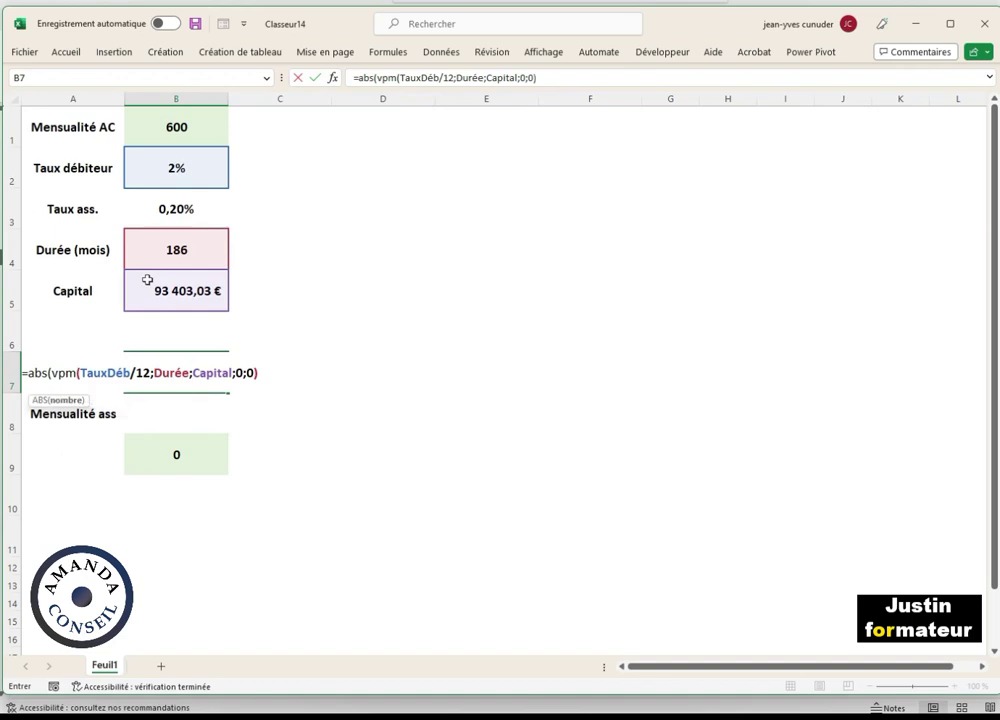
text())
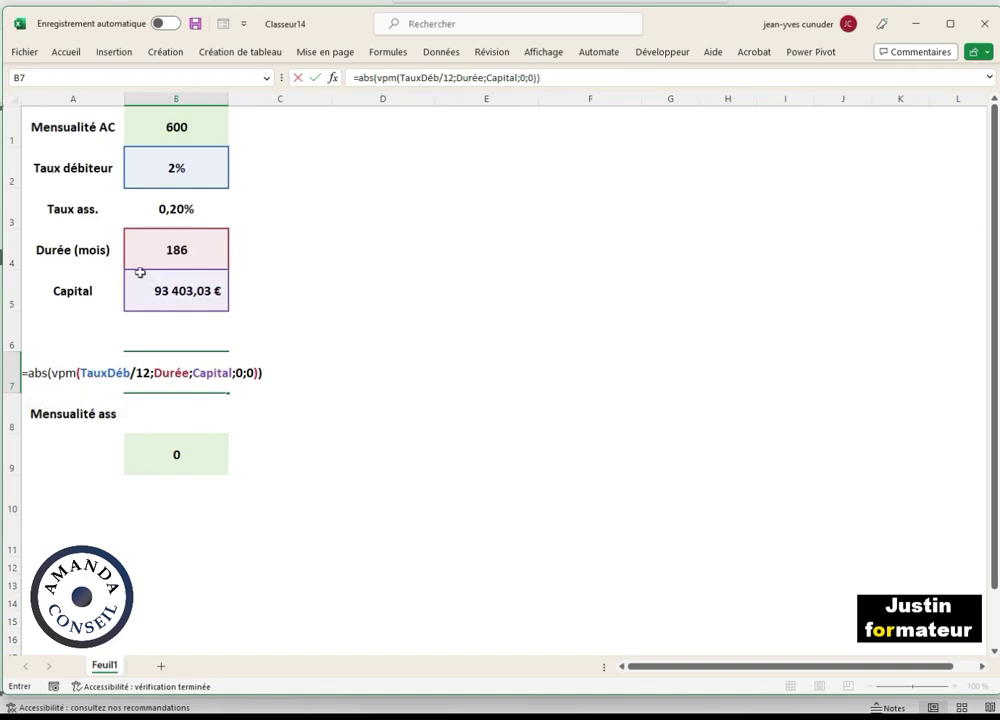
key(Return)
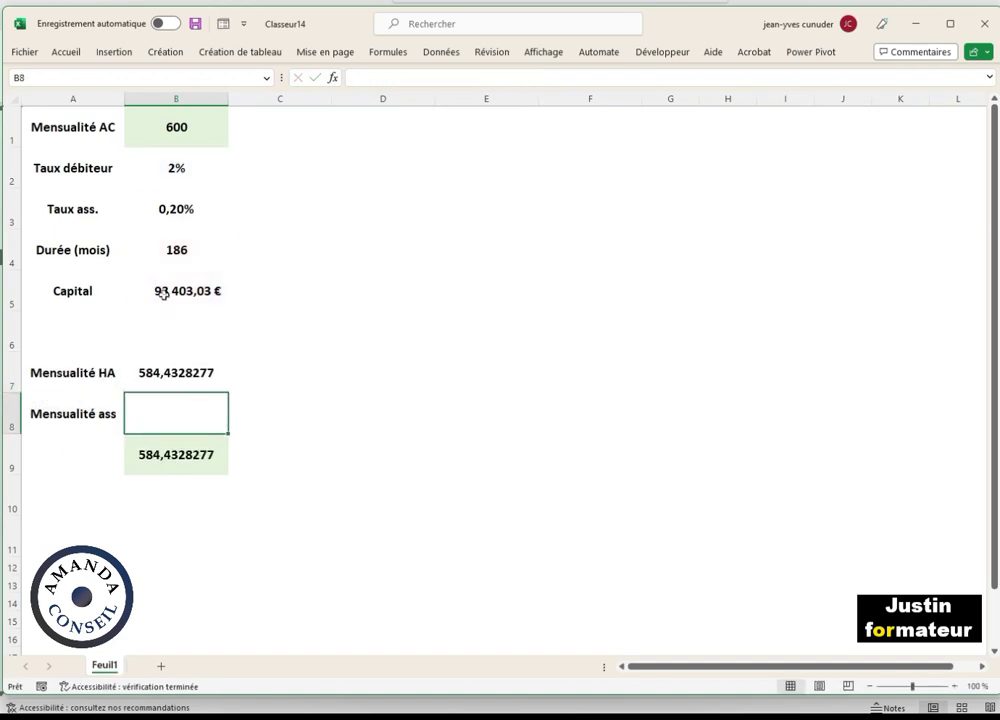
Copy the euro format from Capital B5 to Mensualité HA B7, and from B7 to Mensualité ass B8.
click(160, 292)
right_click(173, 293)
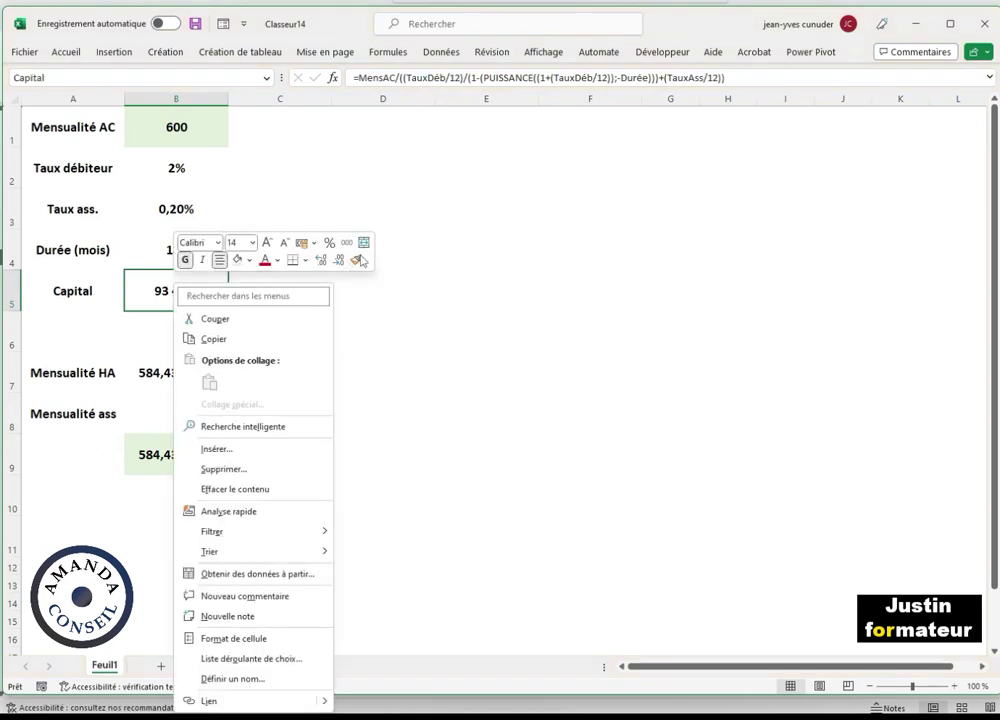
click(356, 259)
click(190, 372)
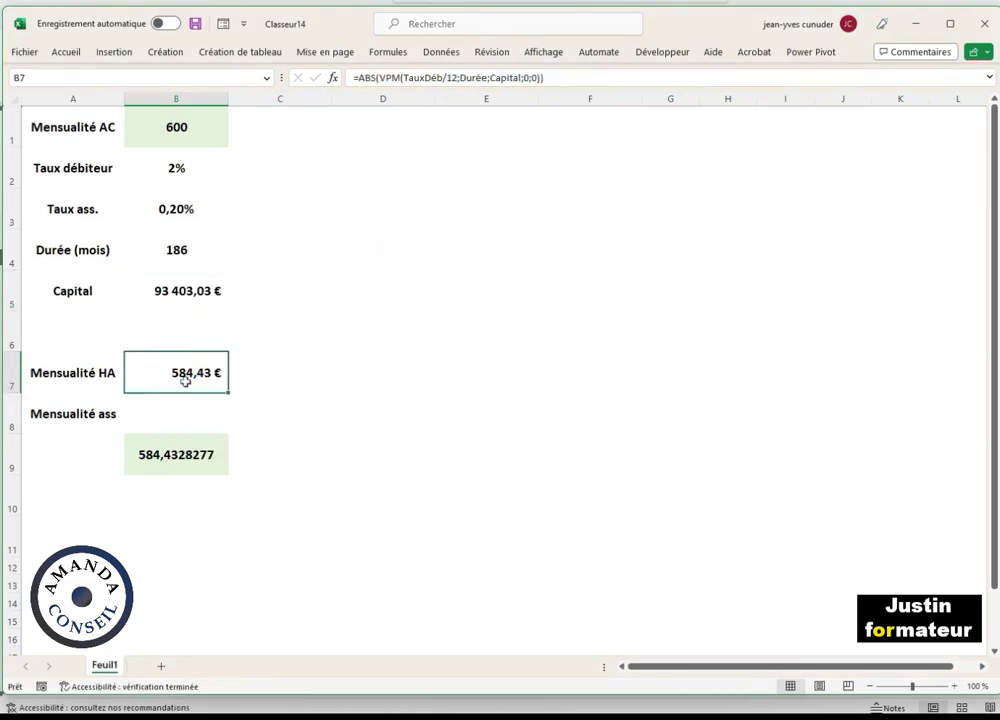
right_click(185, 380)
click(368, 259)
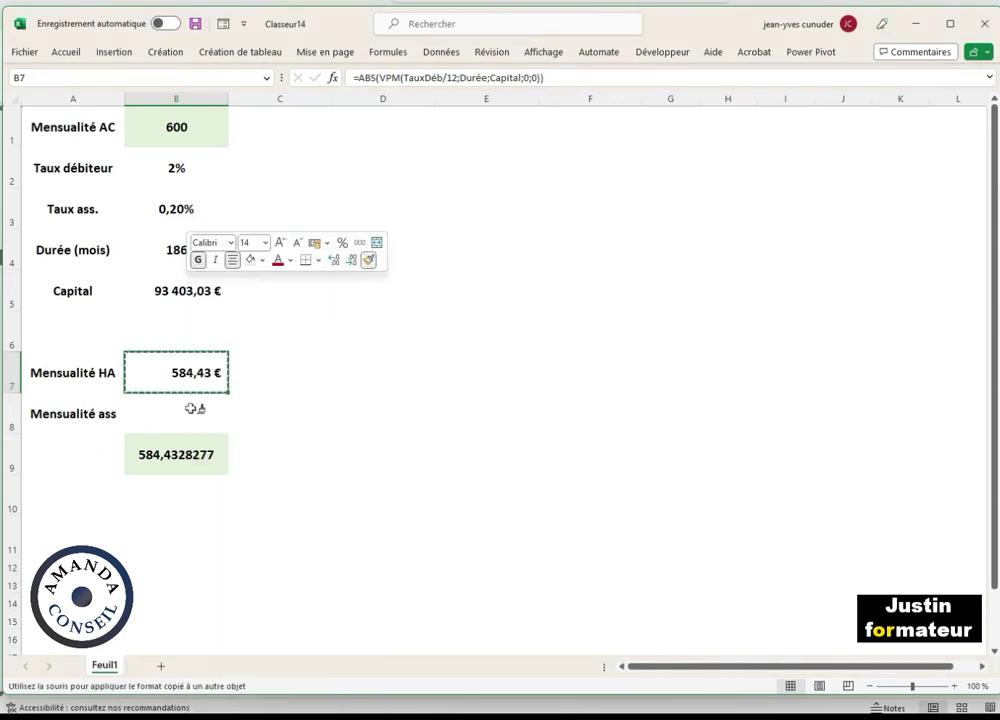
click(190, 409)
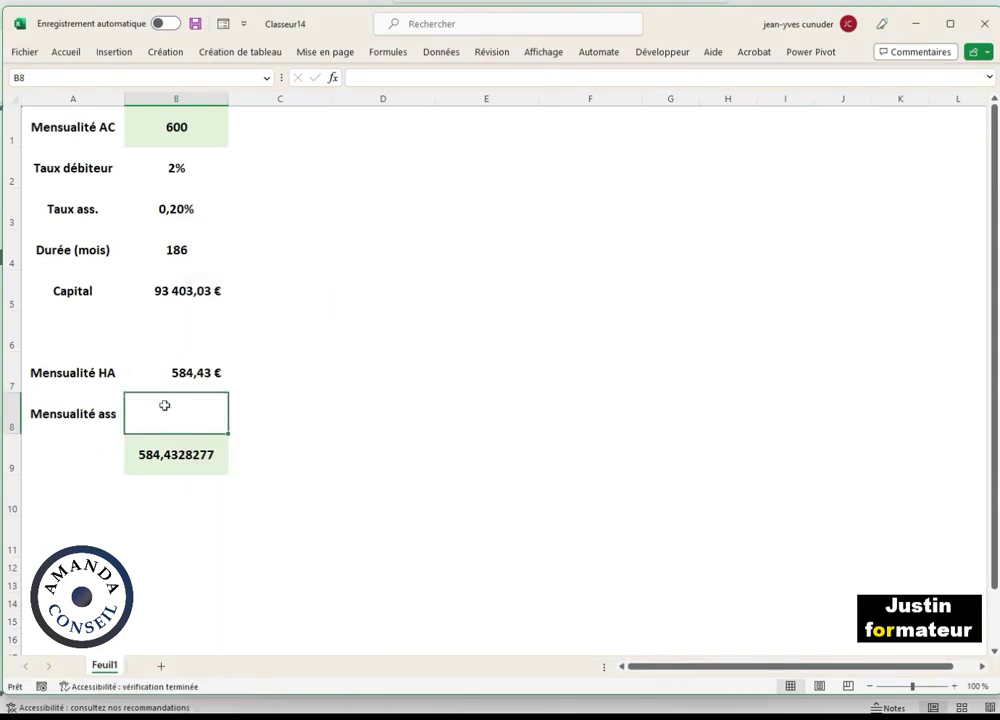
Calculate the Mensualité ass in B8 with the formula =Capital*TauxAss/12.
text(=)
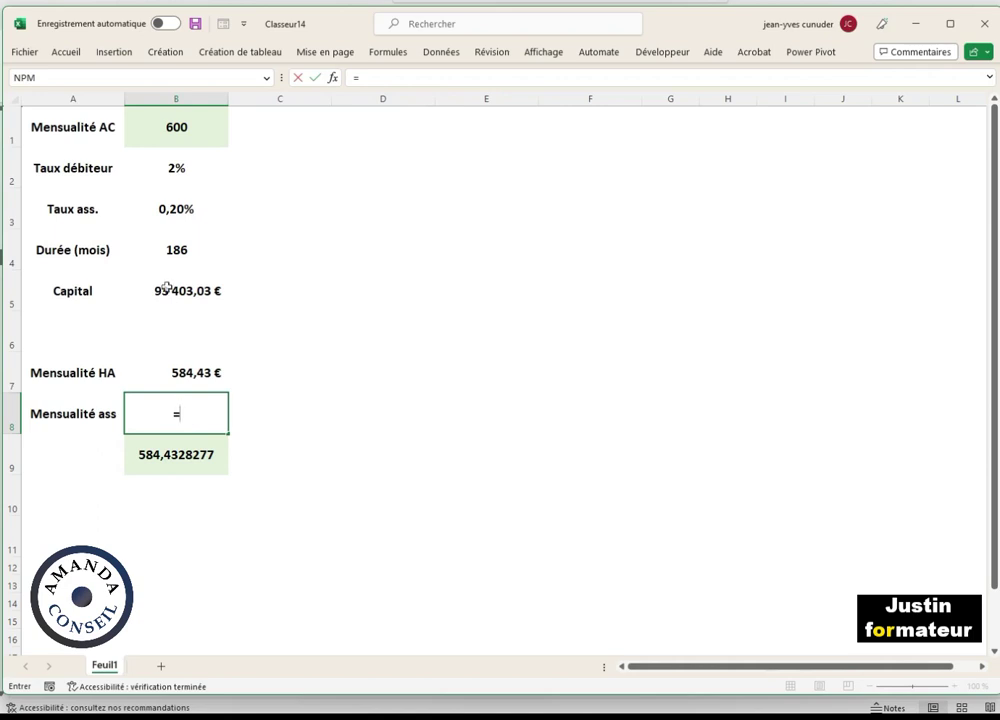
click(166, 286)
text(*)
click(178, 209)
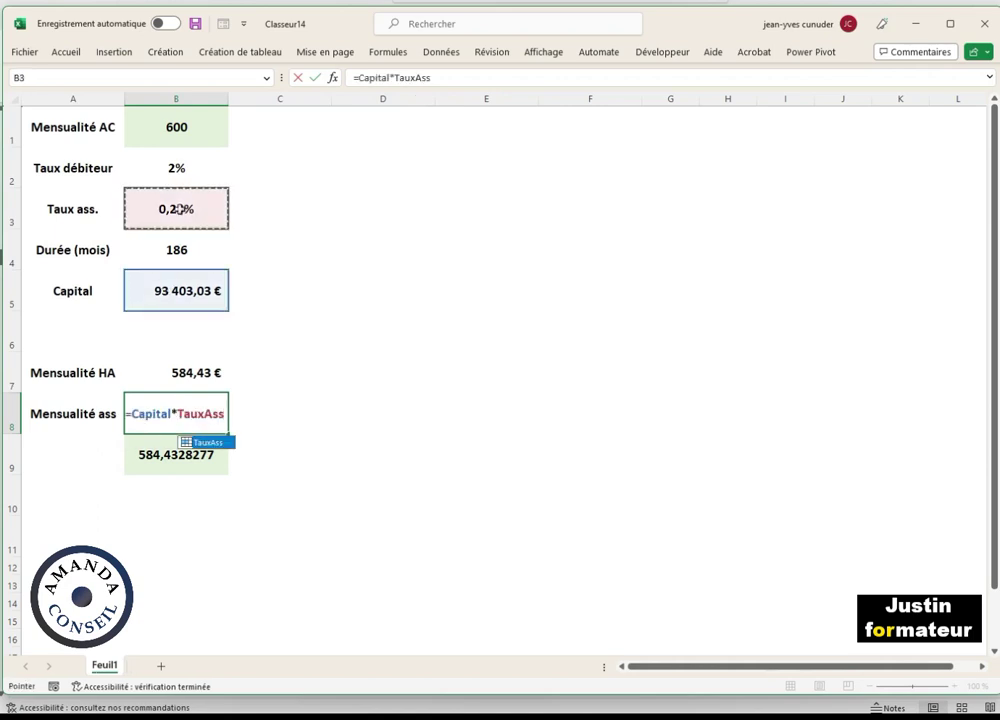
text(/12)
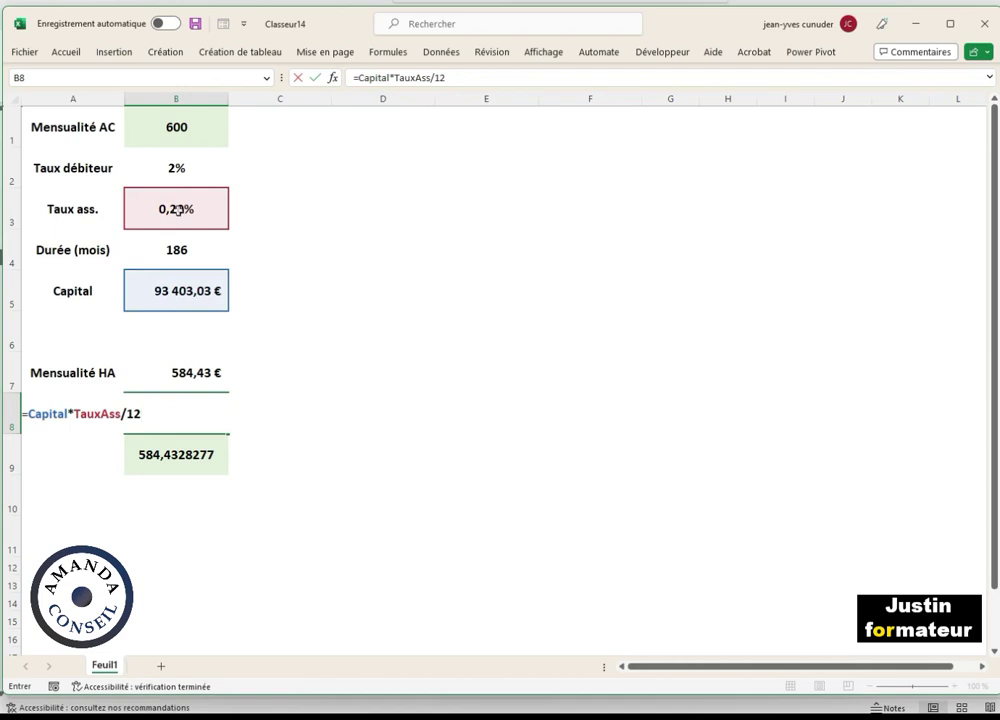
key(Return)
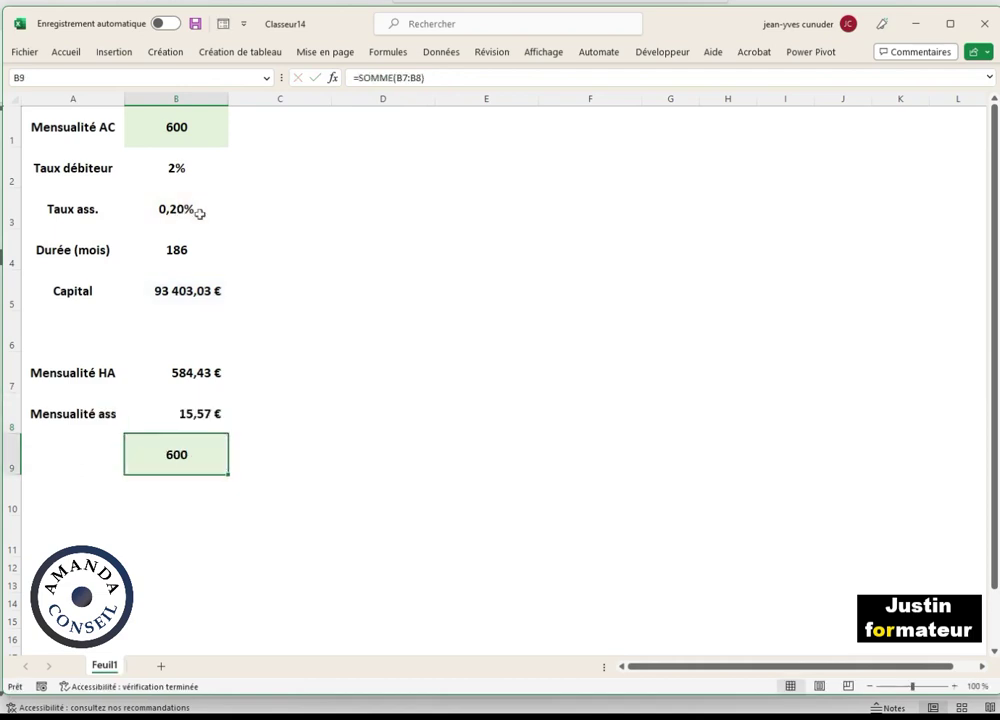
click(375, 265)
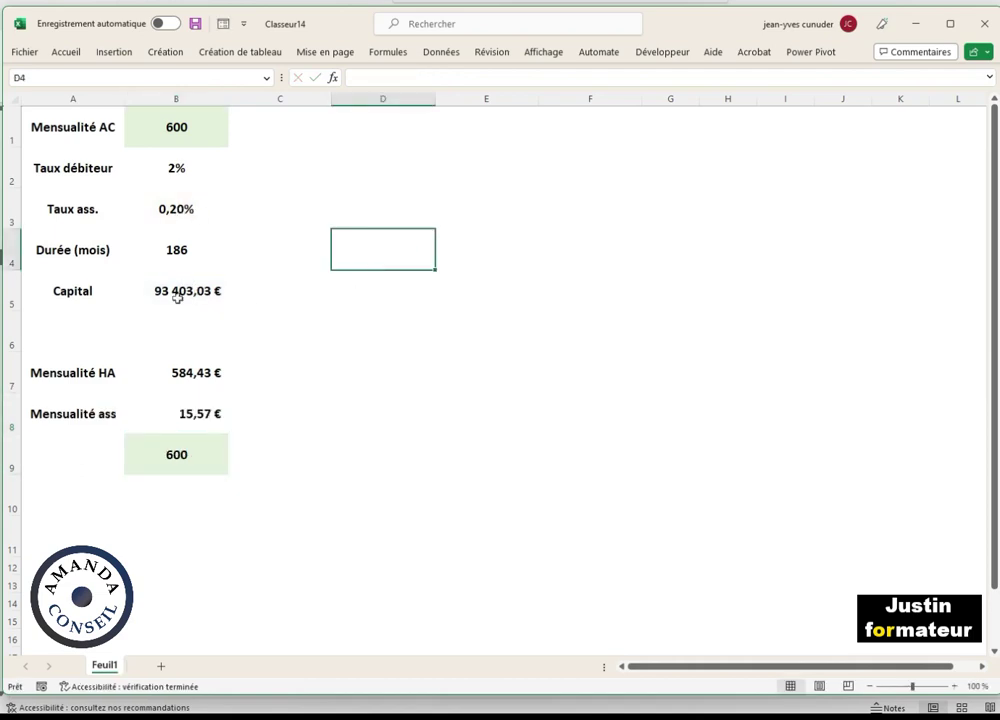
click(169, 129)
click(158, 174)
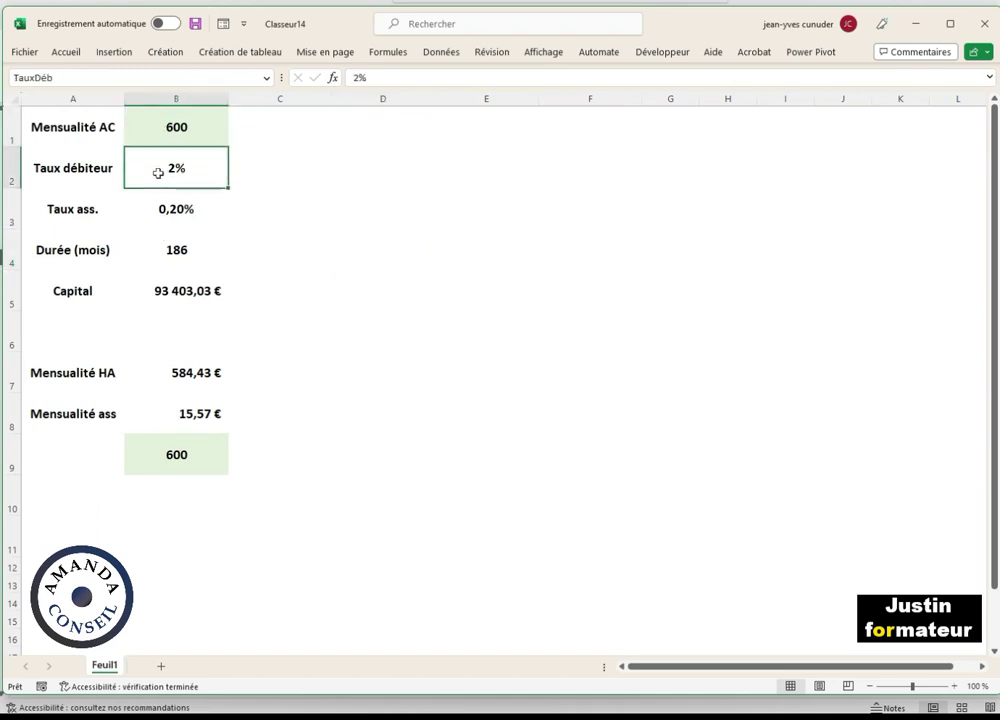
click(156, 212)
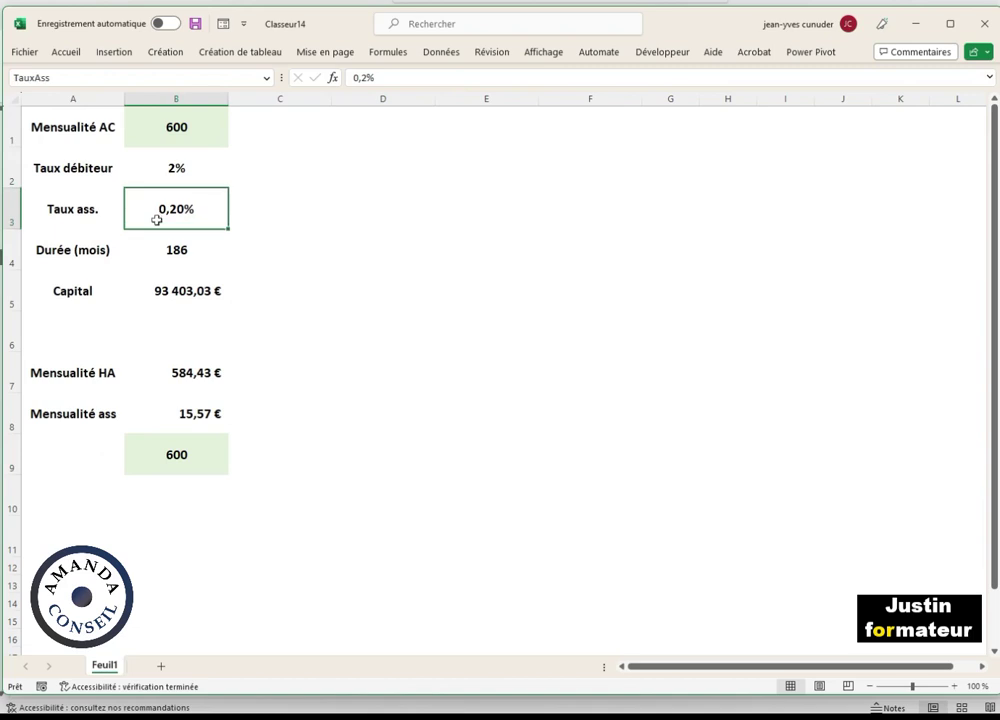
Test the worksheet with new inputs: set Mensualité AC in B1 to 850 and Taux débiteur in B2 to 3,5%.
click(155, 258)
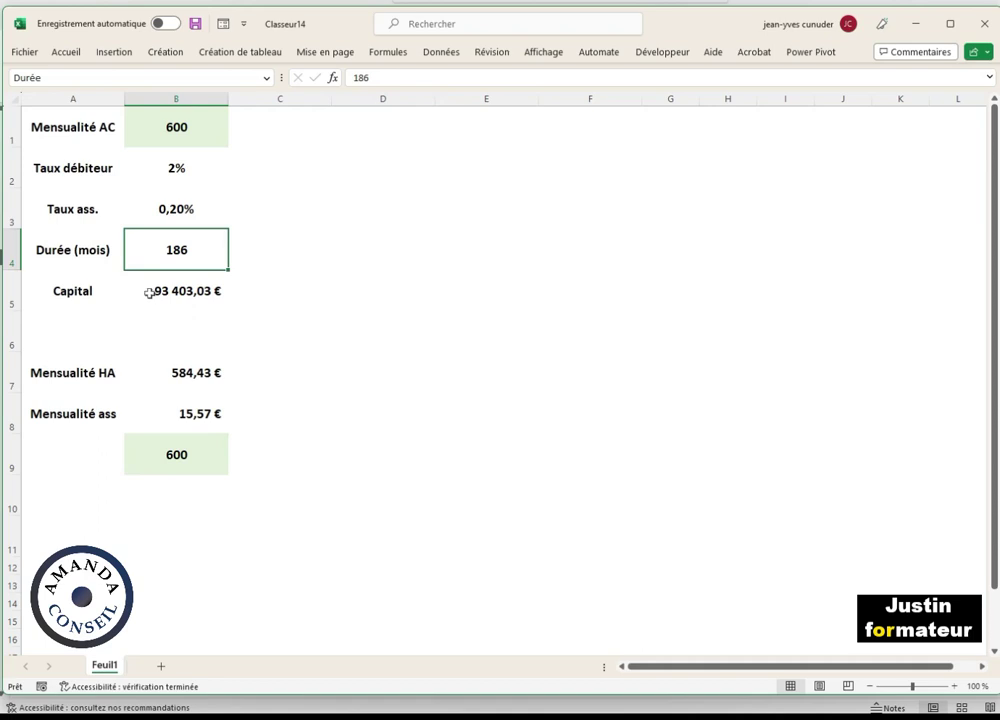
click(152, 132)
text(850)
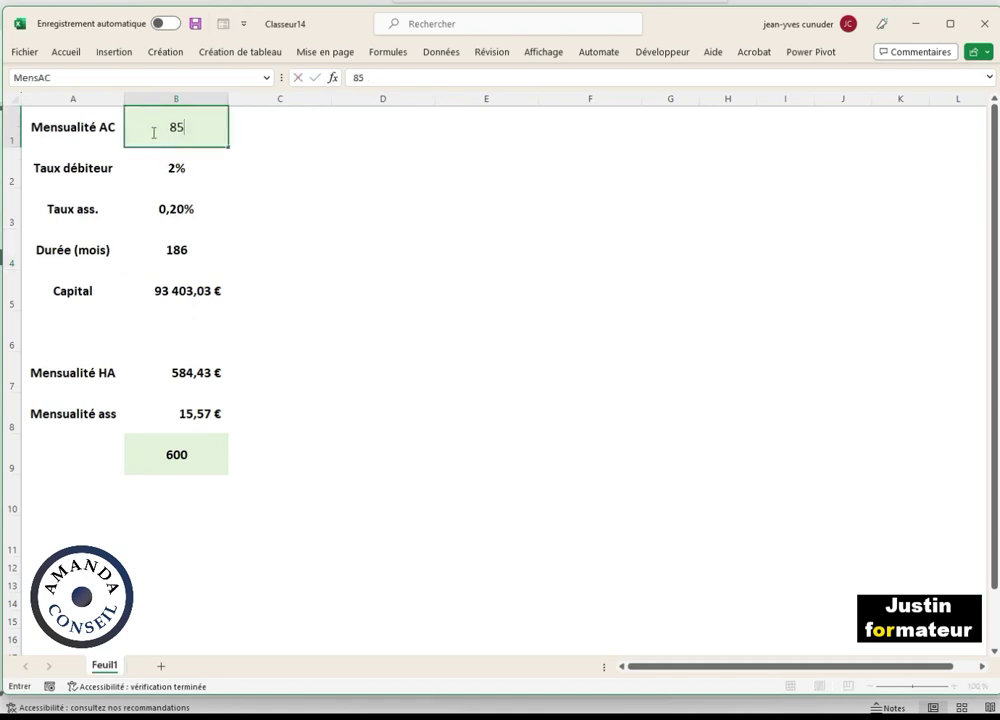
click(160, 165)
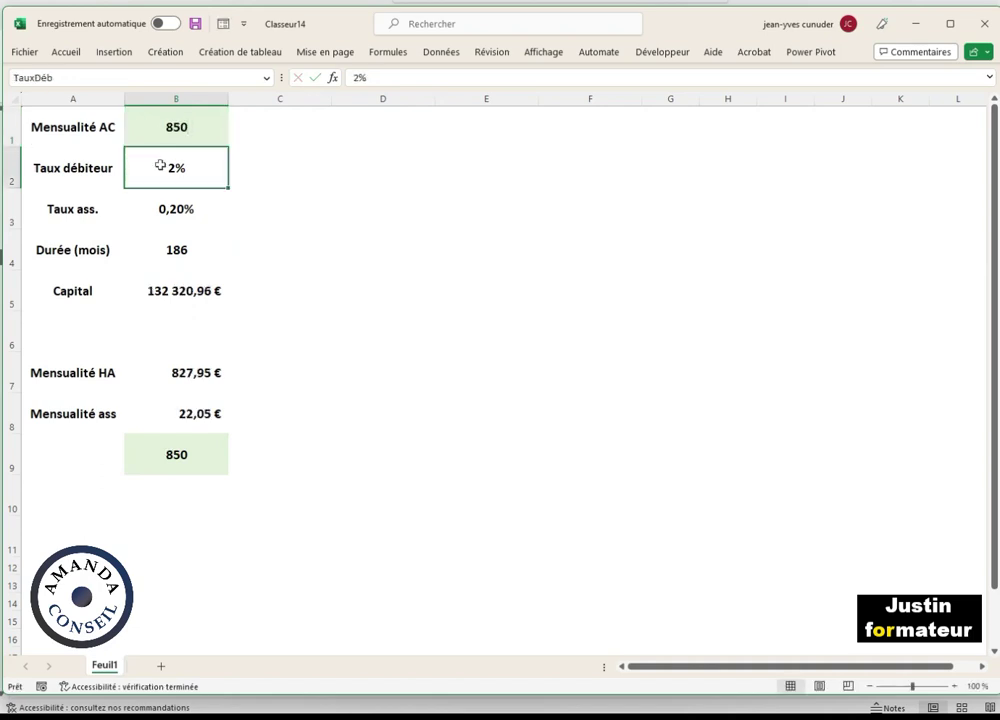
text(3,5)
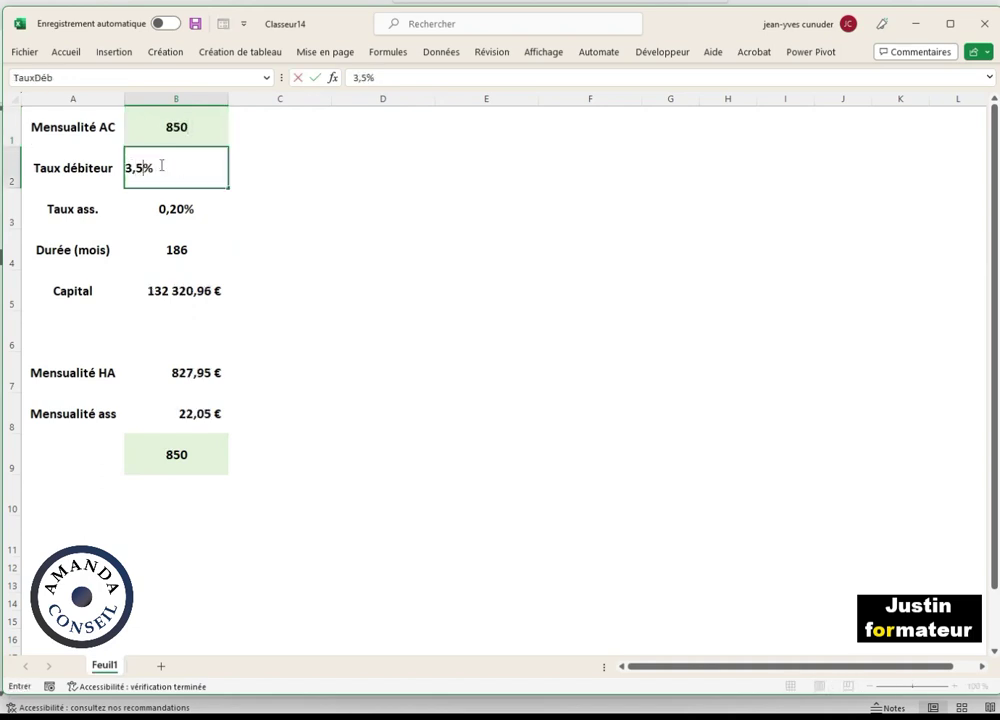
Set Taux ass. in B3 to 0,35% and Durée in B4 to 300 months to recalculate the capital and check payments.
click(157, 218)
text(0,35)
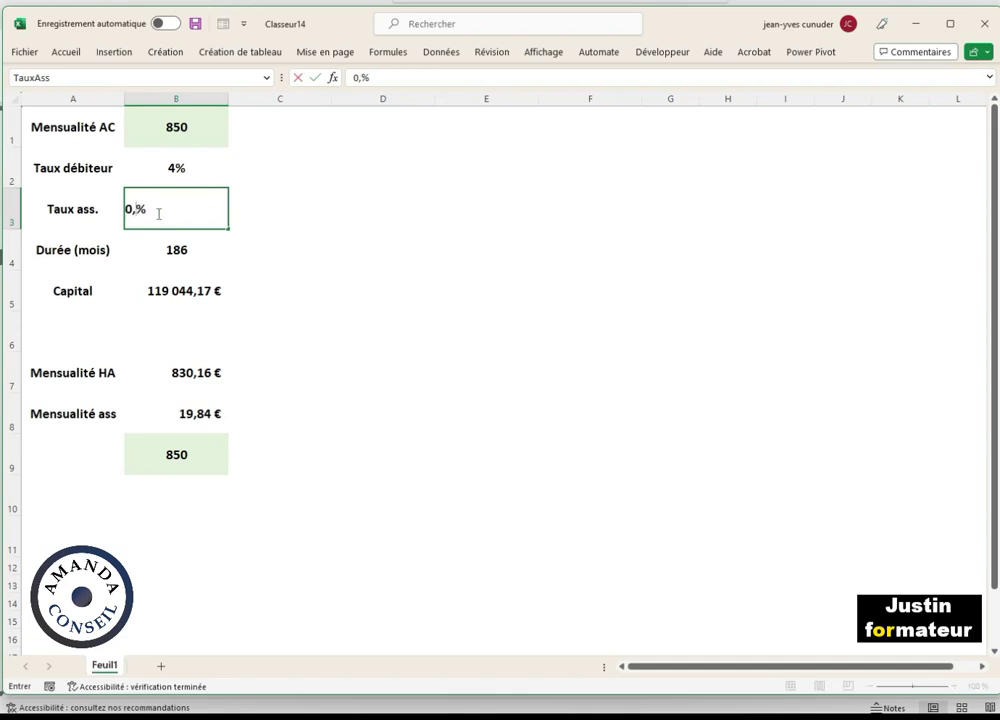
click(150, 245)
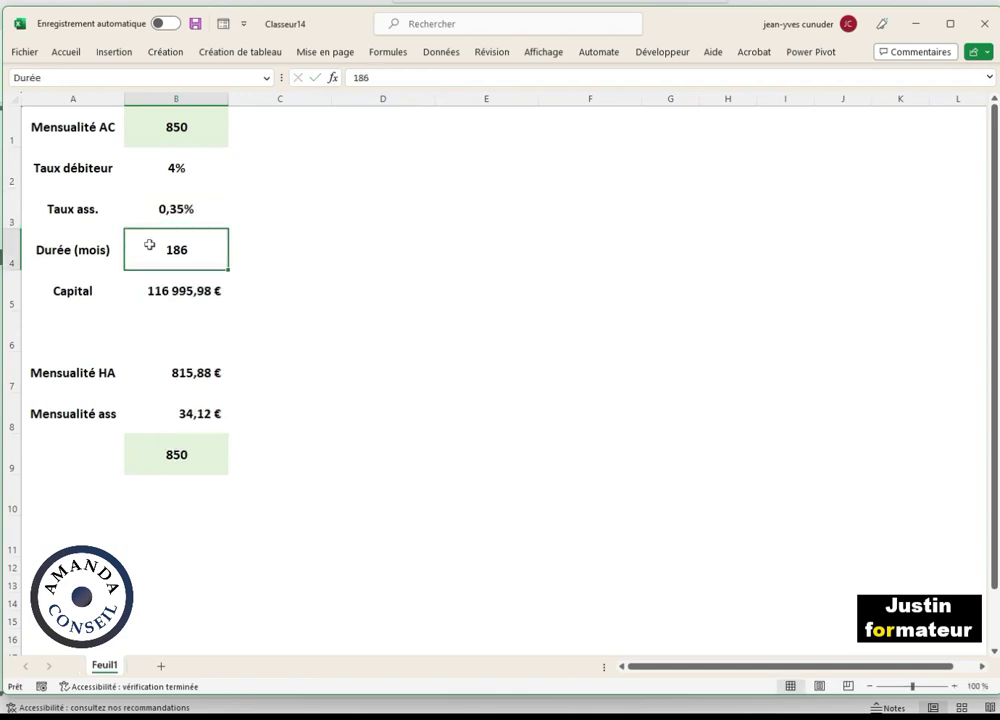
text(300)
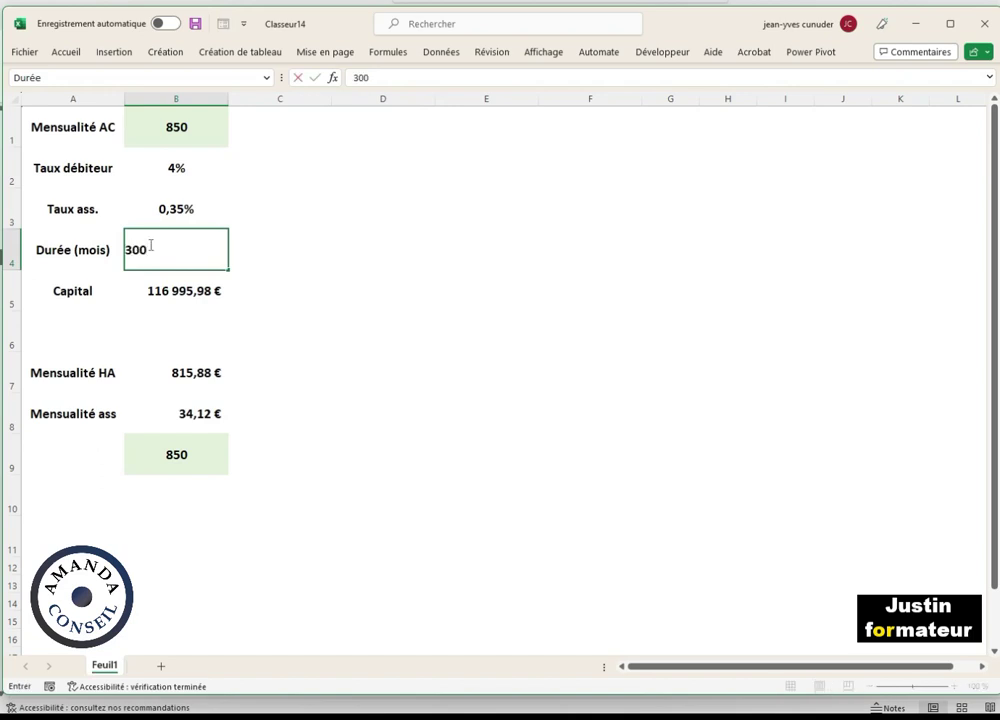
key(Return)
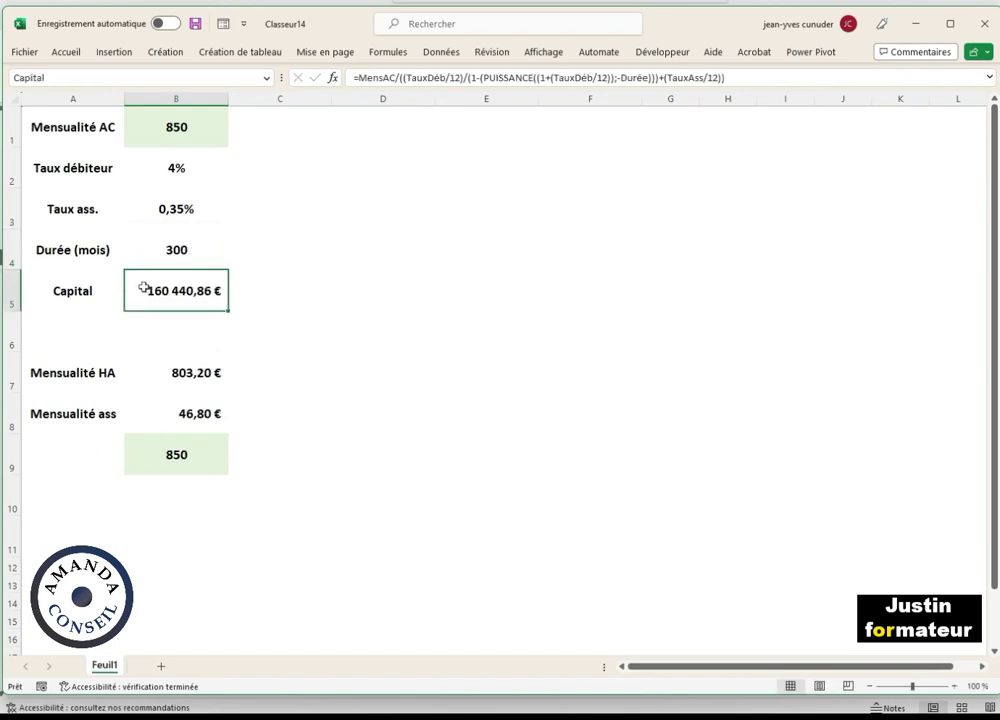
click(156, 383)
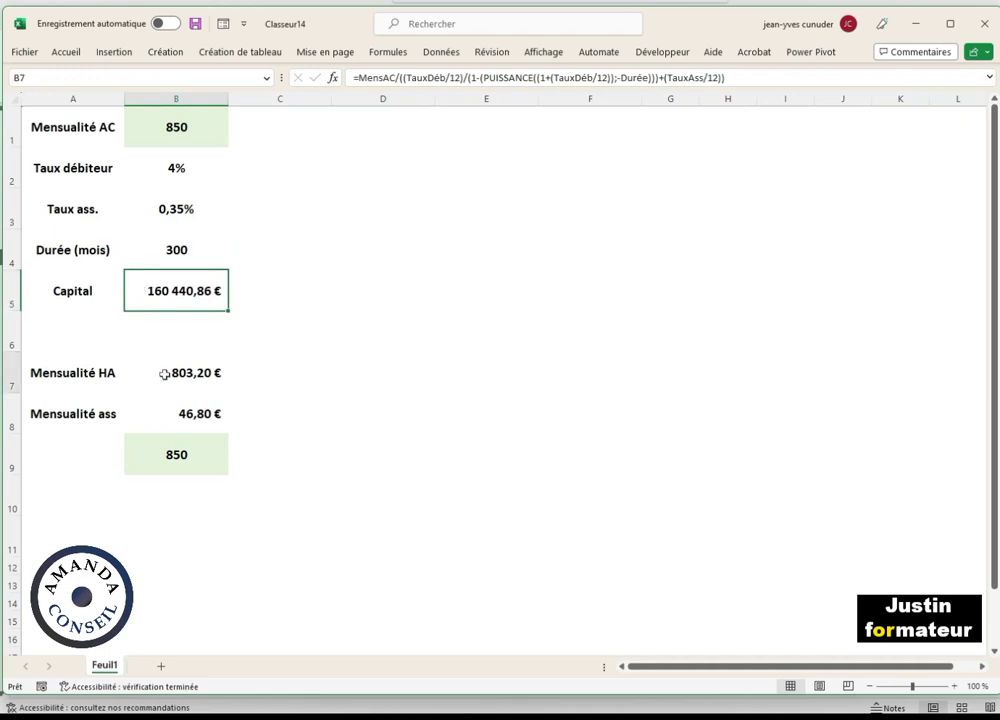
click(160, 414)
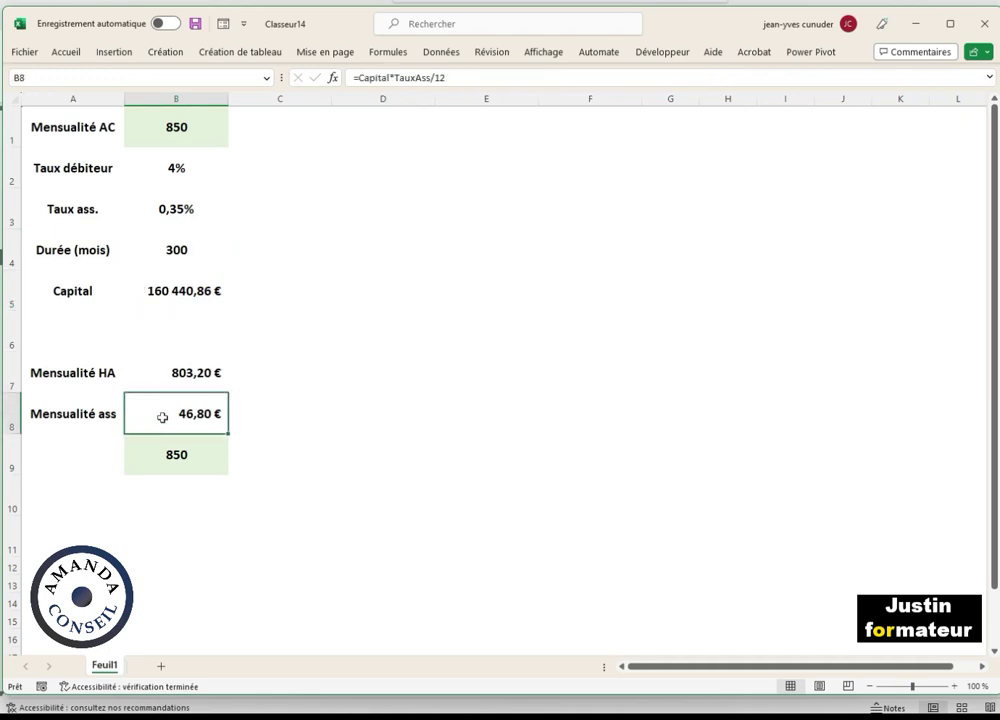